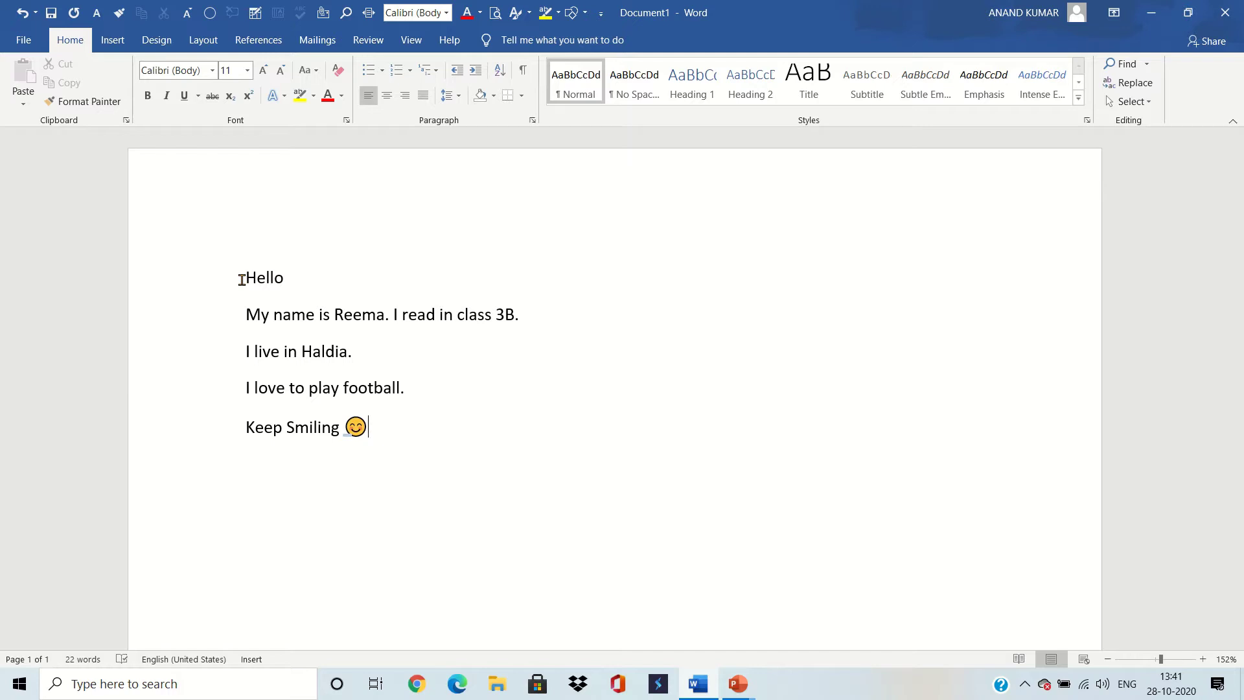
# Set the font of all five lines of text to Britannic Bold.
pyautogui.moveTo(320, 297); pyautogui.dragTo(558, 456)
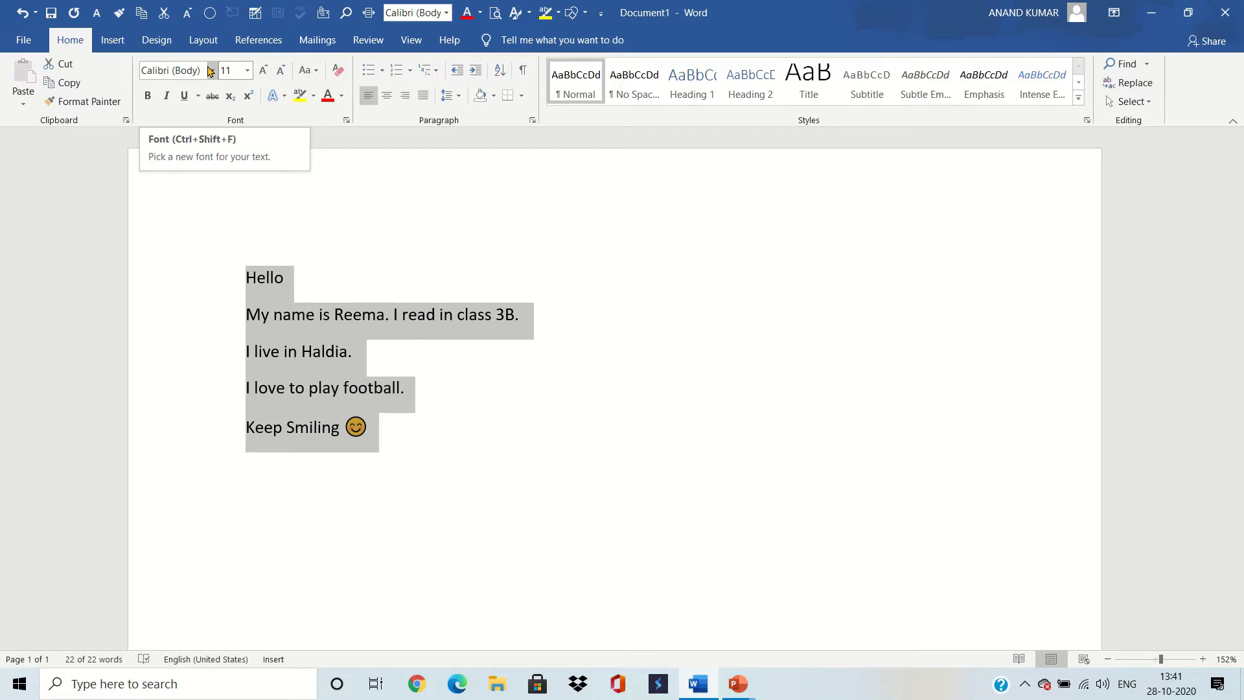
pyautogui.click(210, 71)
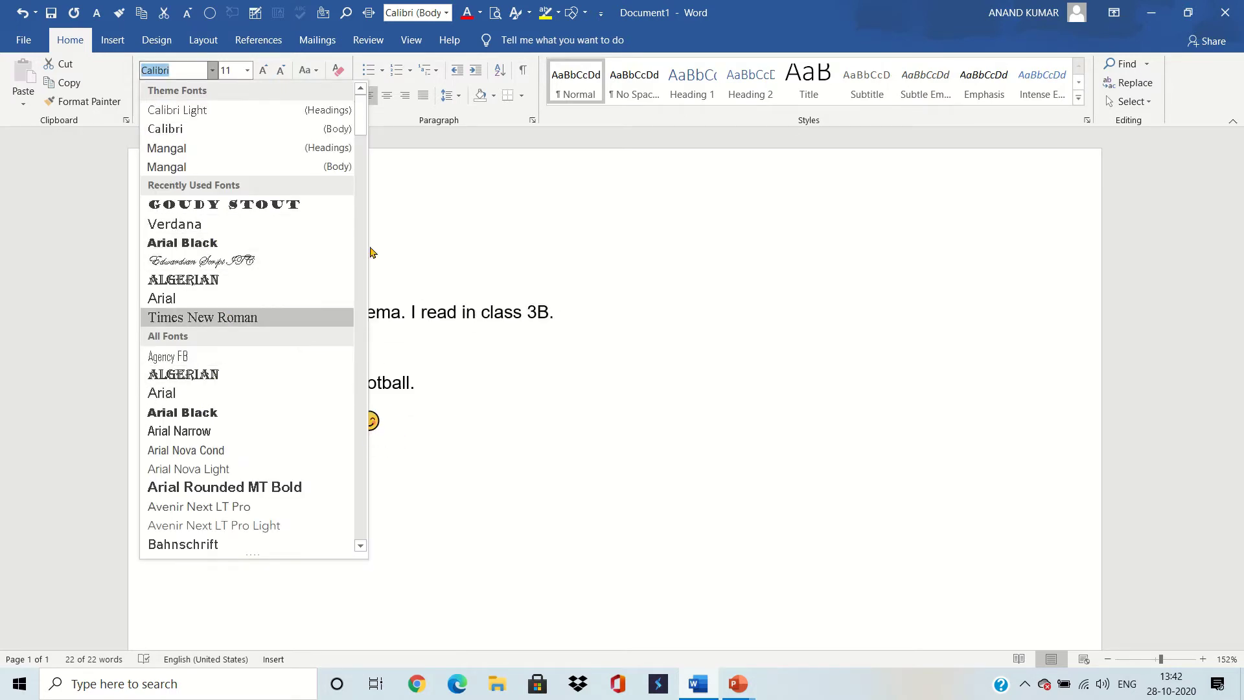
pyautogui.moveTo(360, 127); pyautogui.dragTo(381, 184)
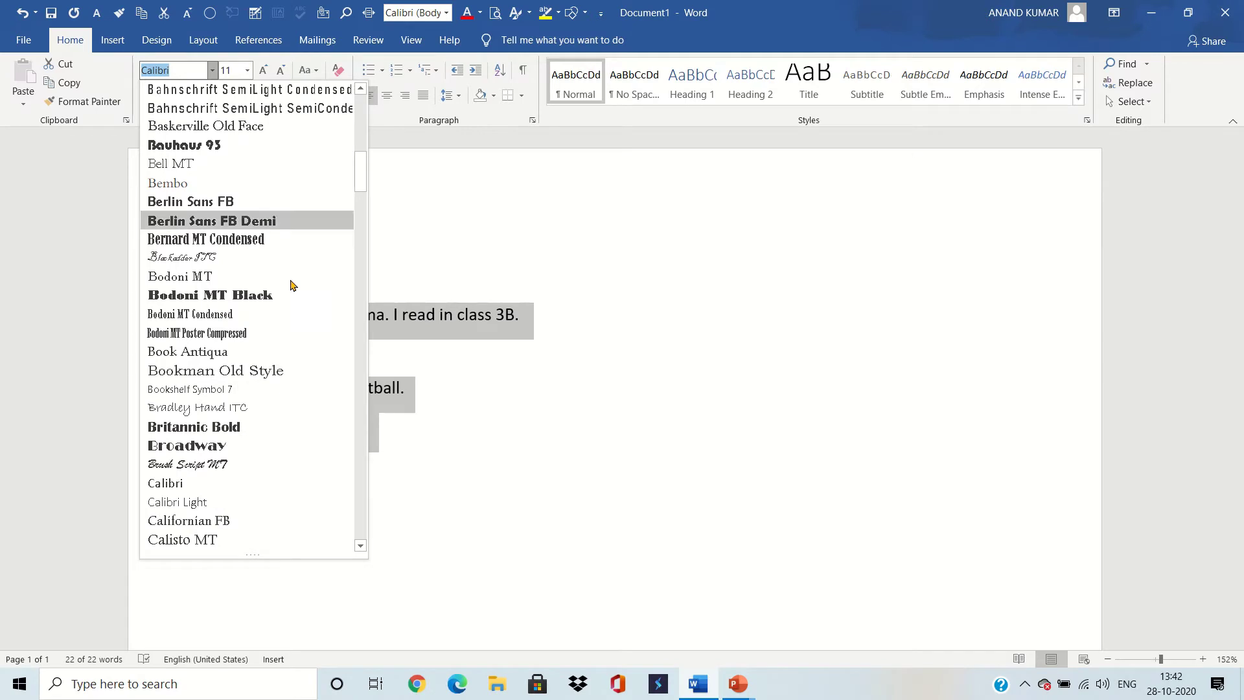
pyautogui.click(237, 427)
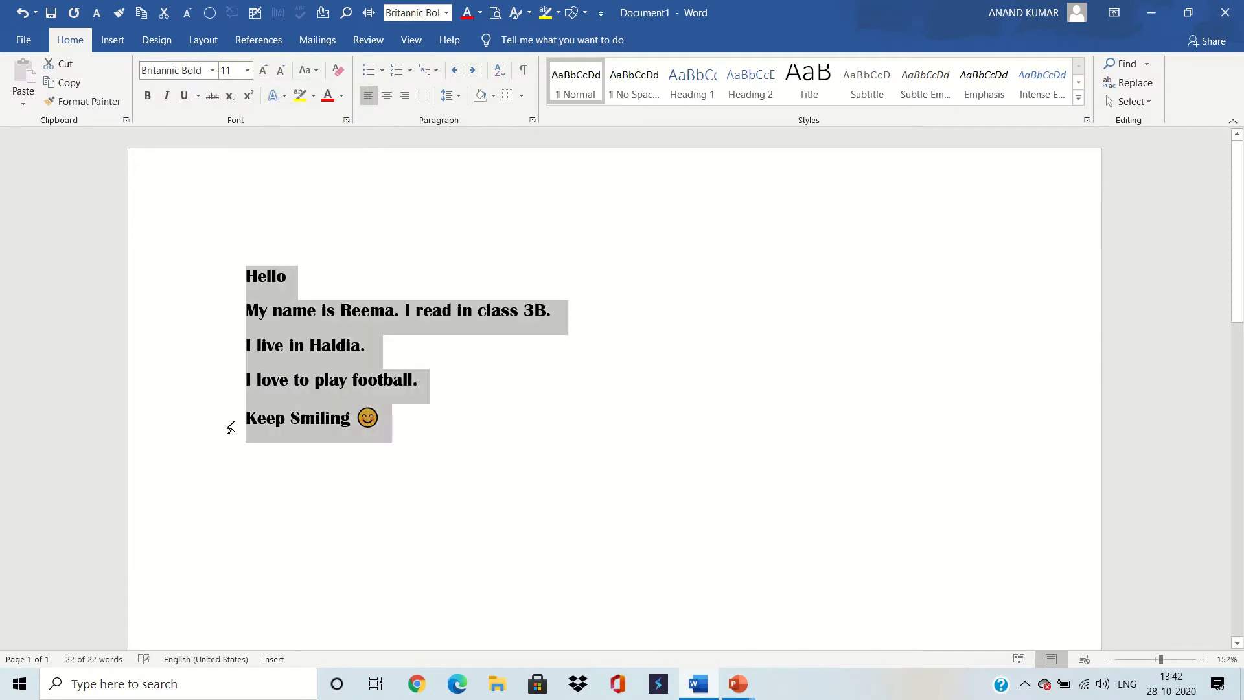
# Change the font of all five lines to Times New Roman and deselect the text.
pyautogui.click(212, 68)
pyautogui.click(187, 336)
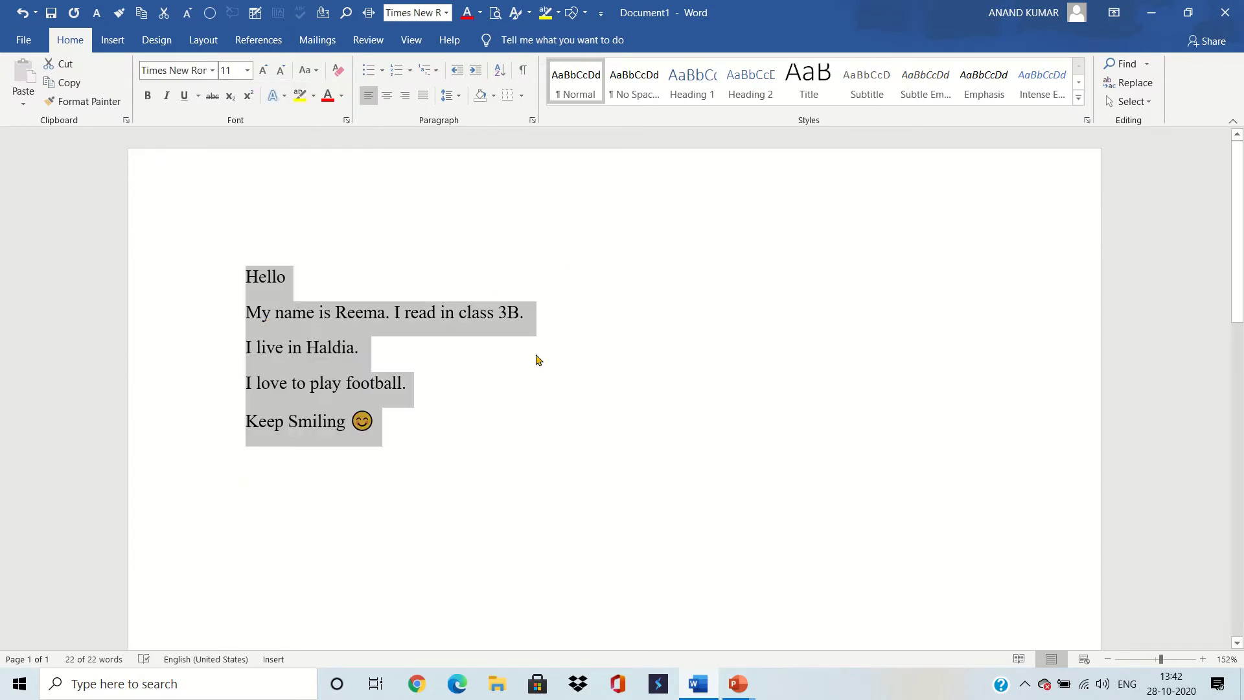
pyautogui.click(524, 381)
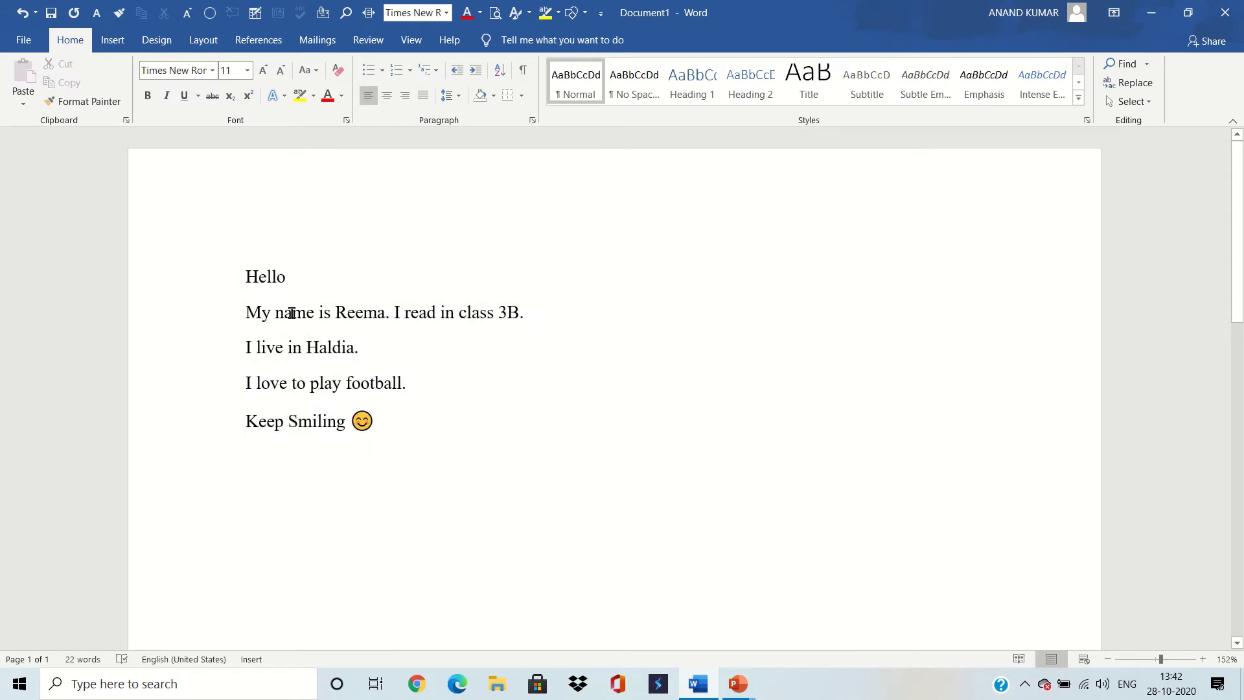
# Set the font size of the whole document text to 16.
pyautogui.hotkey('ctrl', 'a')
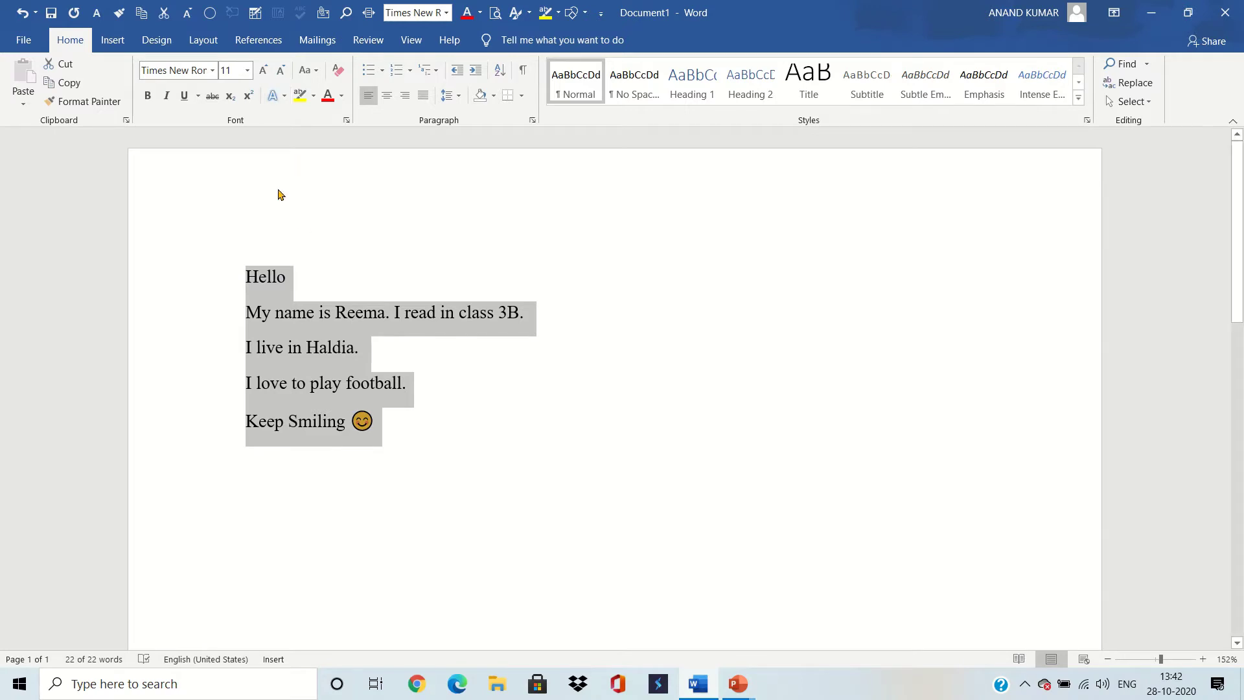
pyautogui.click(247, 70)
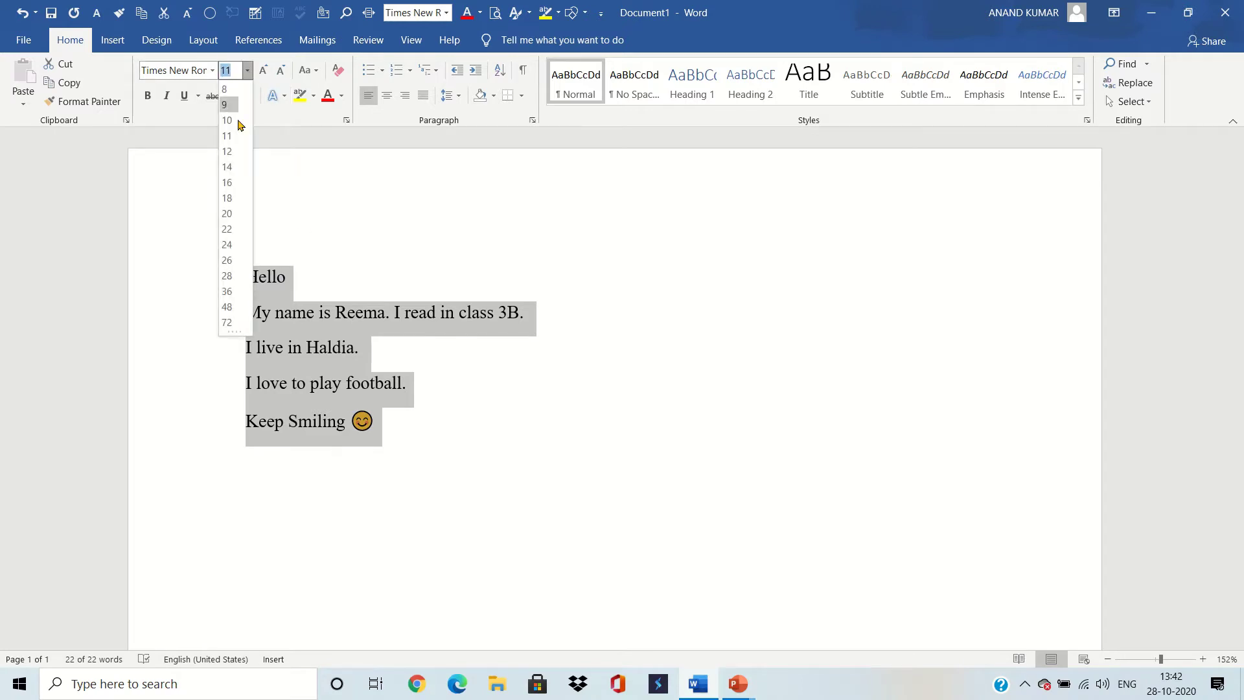
pyautogui.click(229, 183)
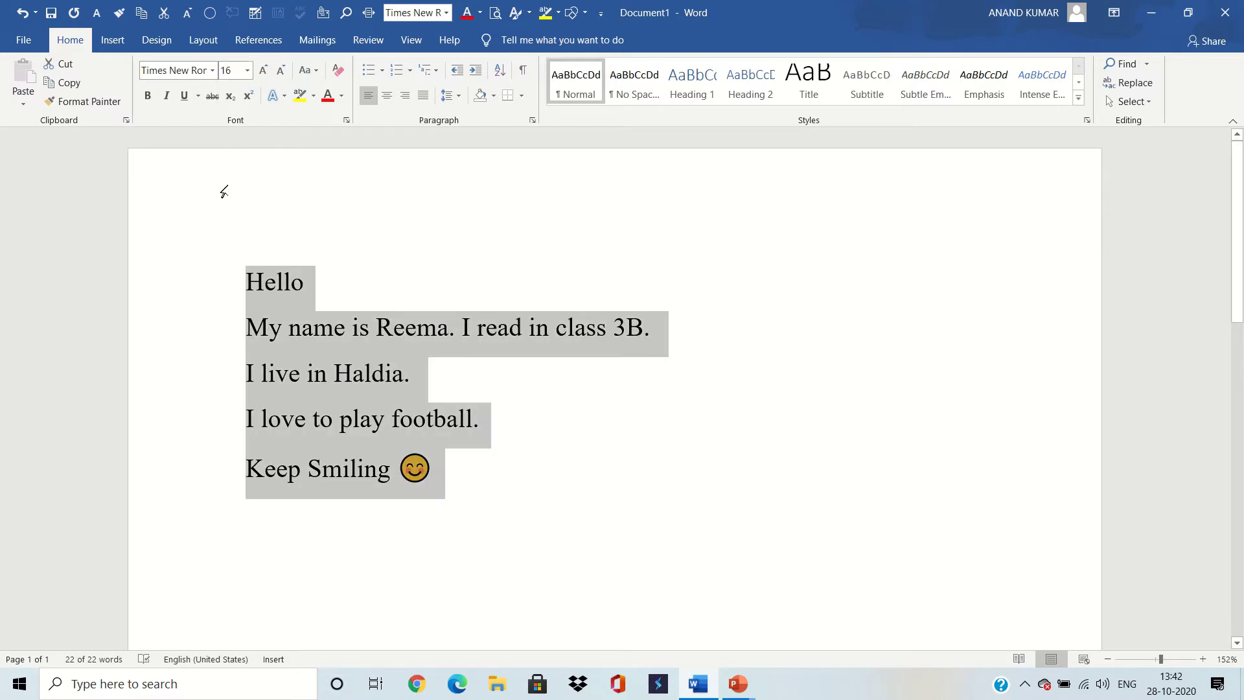
pyautogui.click(333, 253)
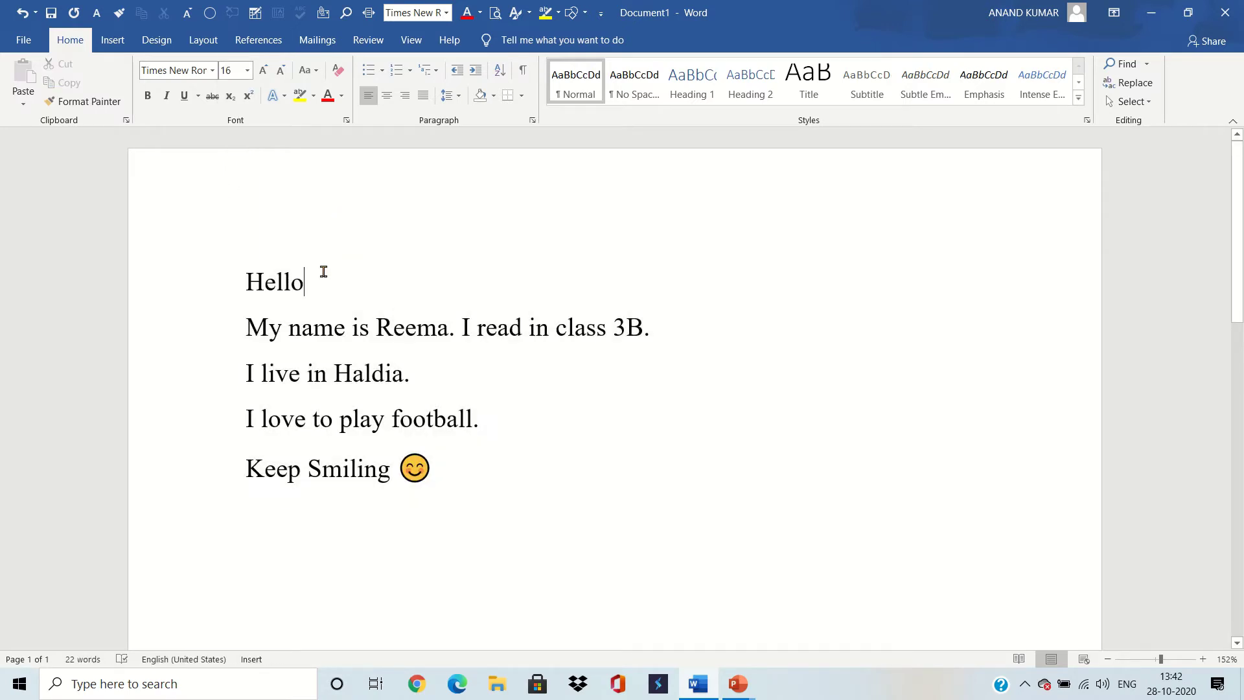
# Colour the word "Hello" in the first line with the standard light blue font colour.
pyautogui.moveTo(322, 269); pyautogui.dragTo(215, 283)
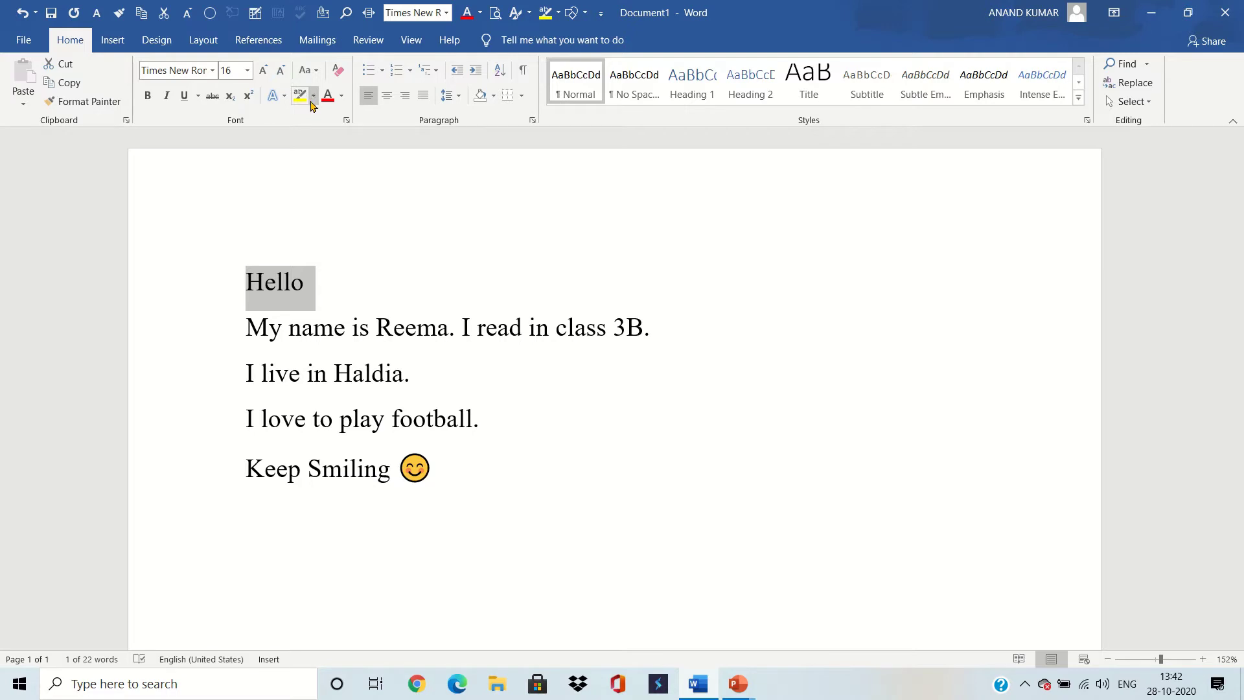
pyautogui.click(343, 96)
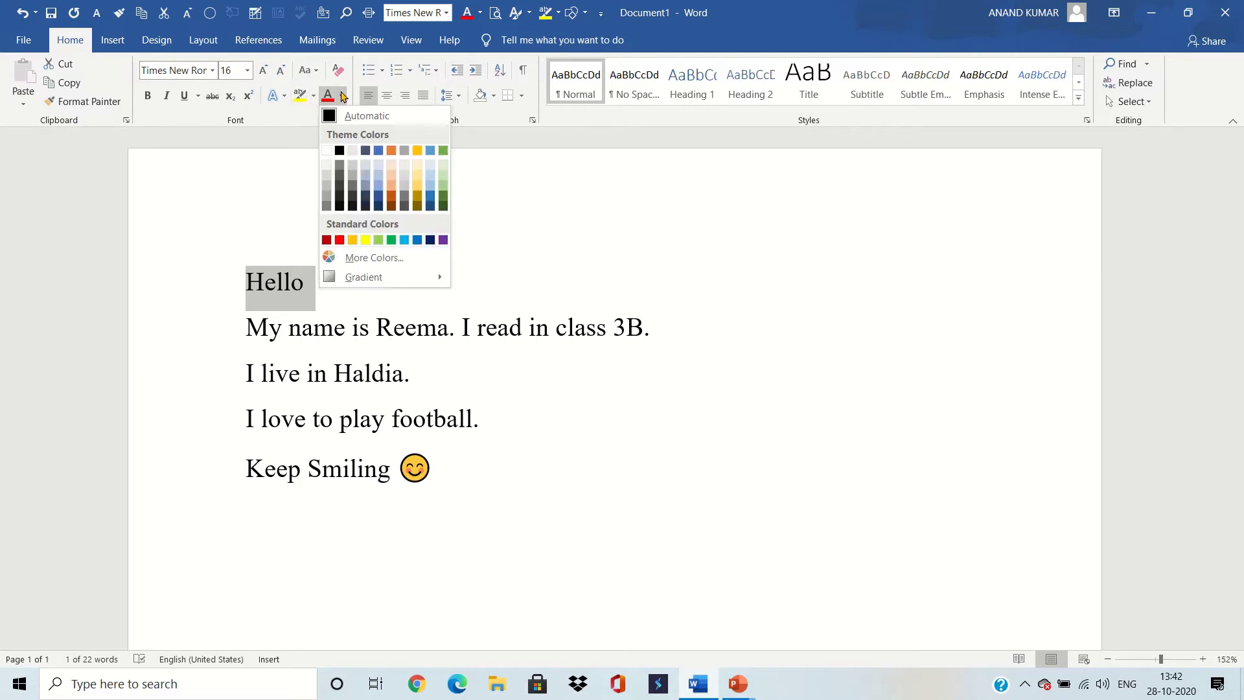
pyautogui.click(405, 240)
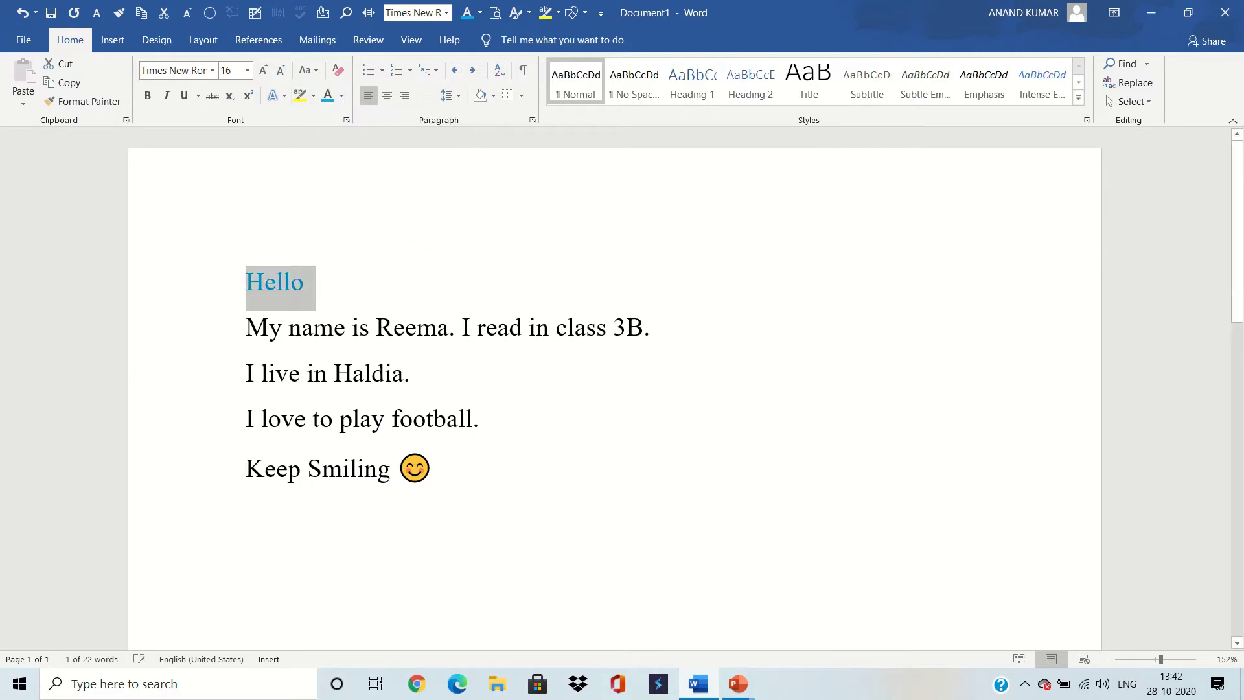
pyautogui.press('Right')
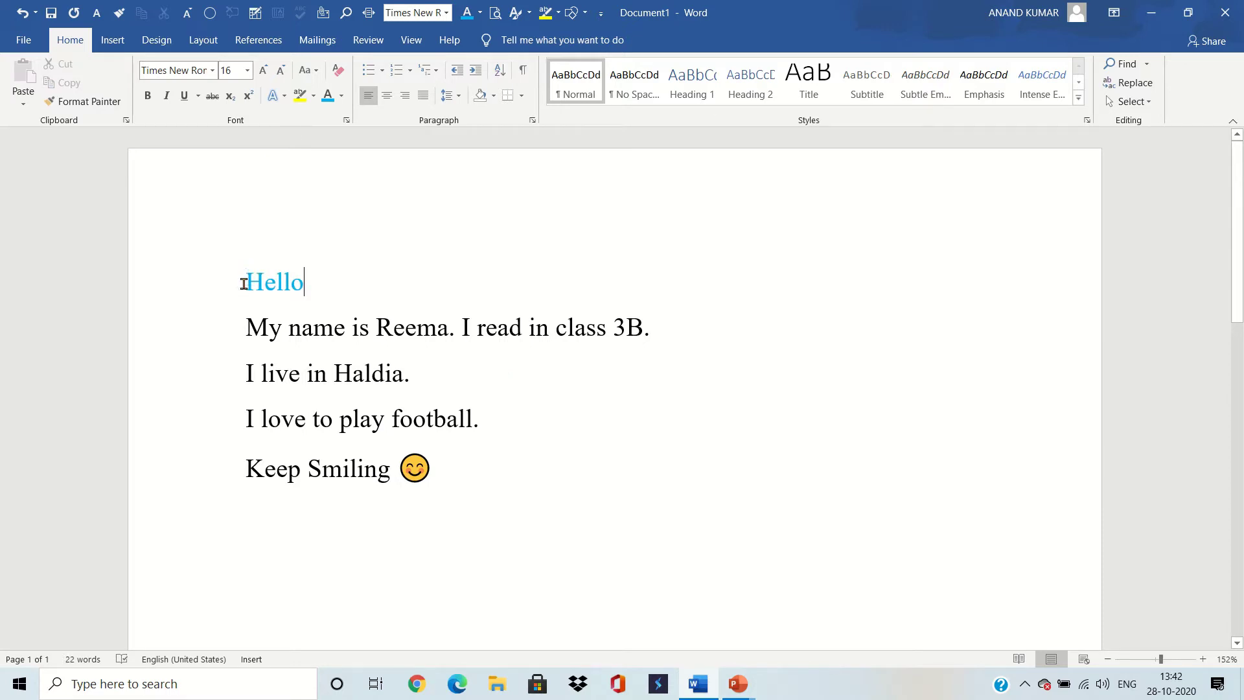
# Apply the bold light blue text effect with a white outline and hard shadow to all five lines.
pyautogui.moveTo(244, 281); pyautogui.dragTo(522, 459)
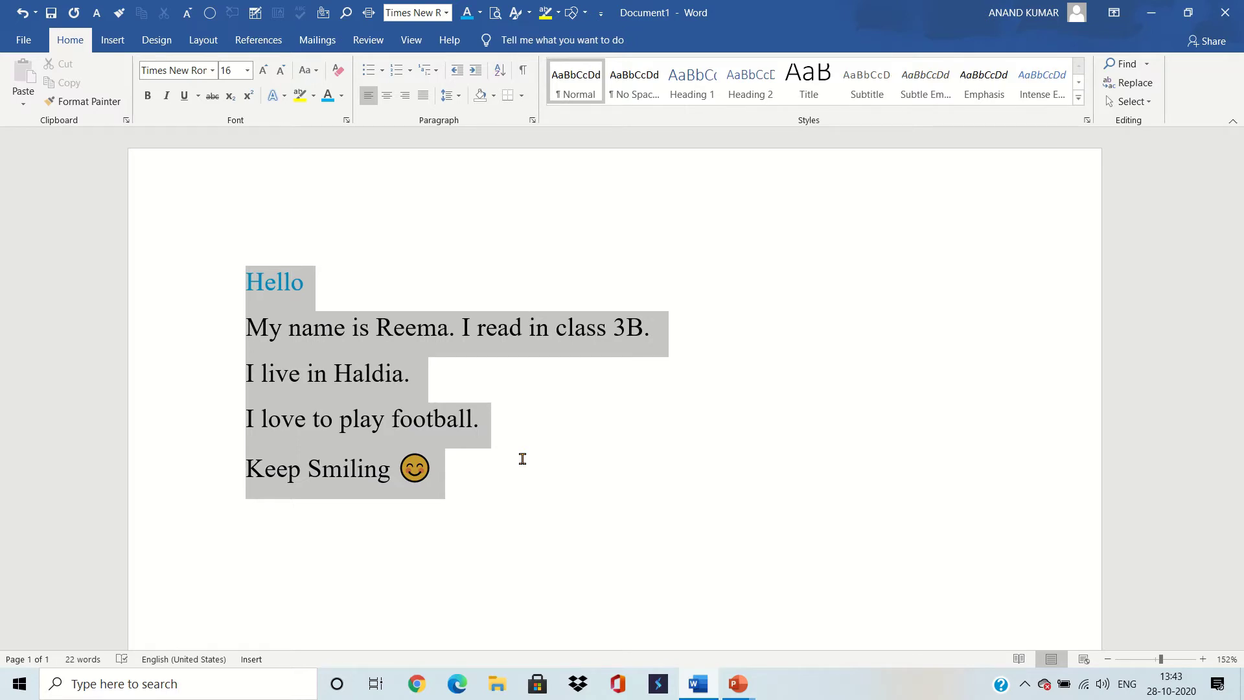
pyautogui.moveTo(522, 459); pyautogui.dragTo(522, 458)
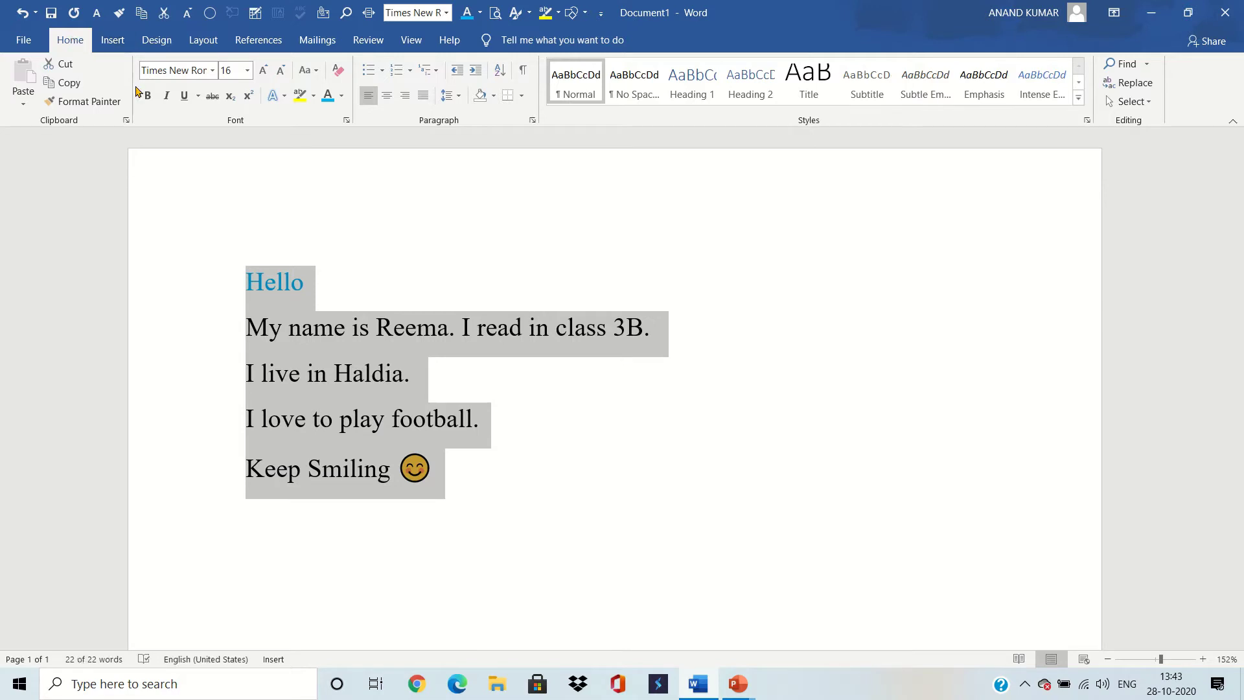
pyautogui.click(278, 96)
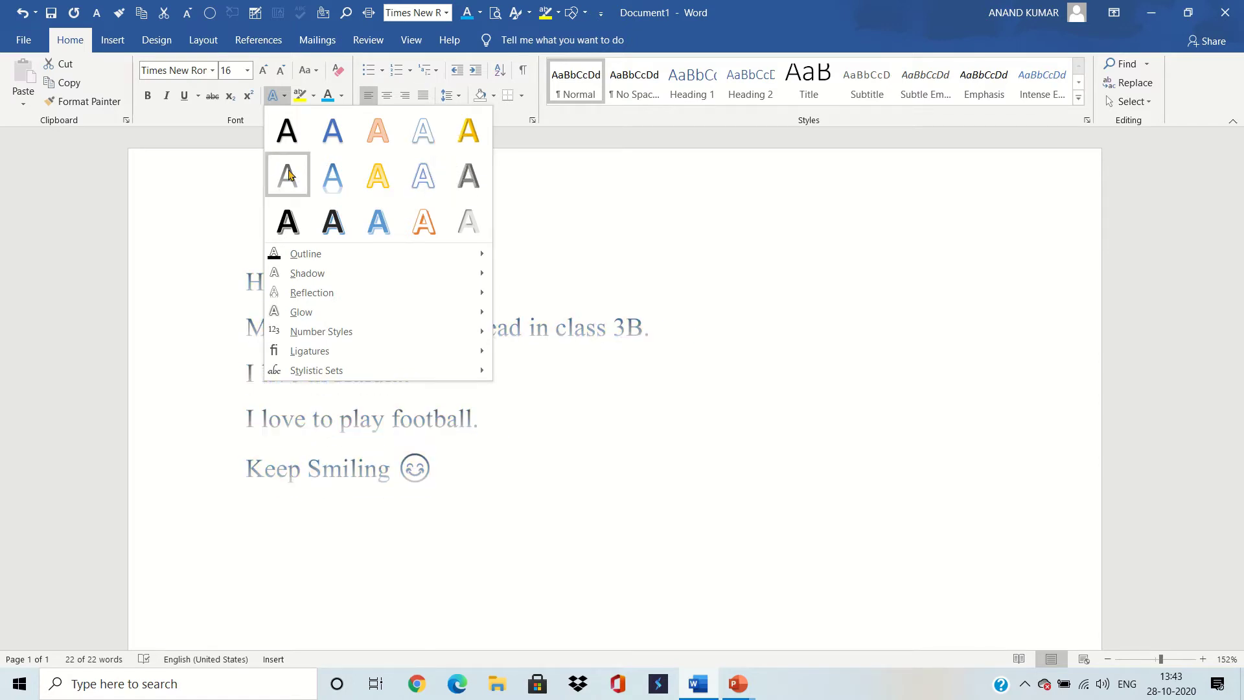
pyautogui.click(379, 222)
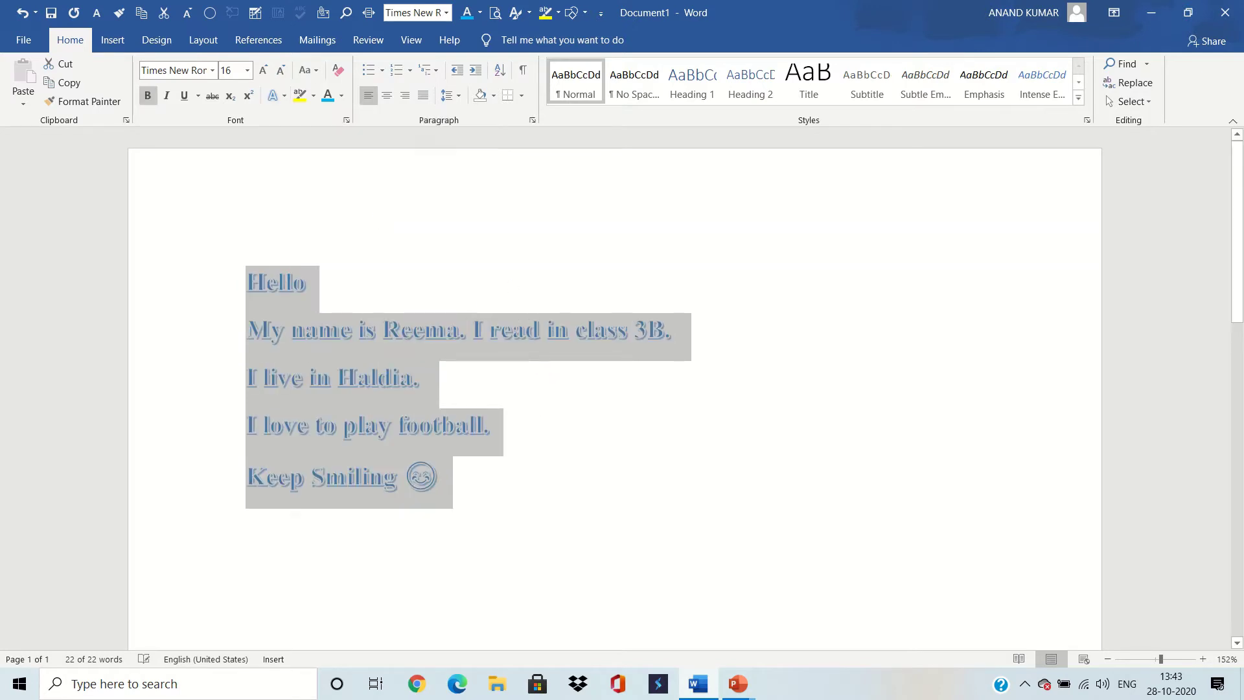
pyautogui.click(560, 440)
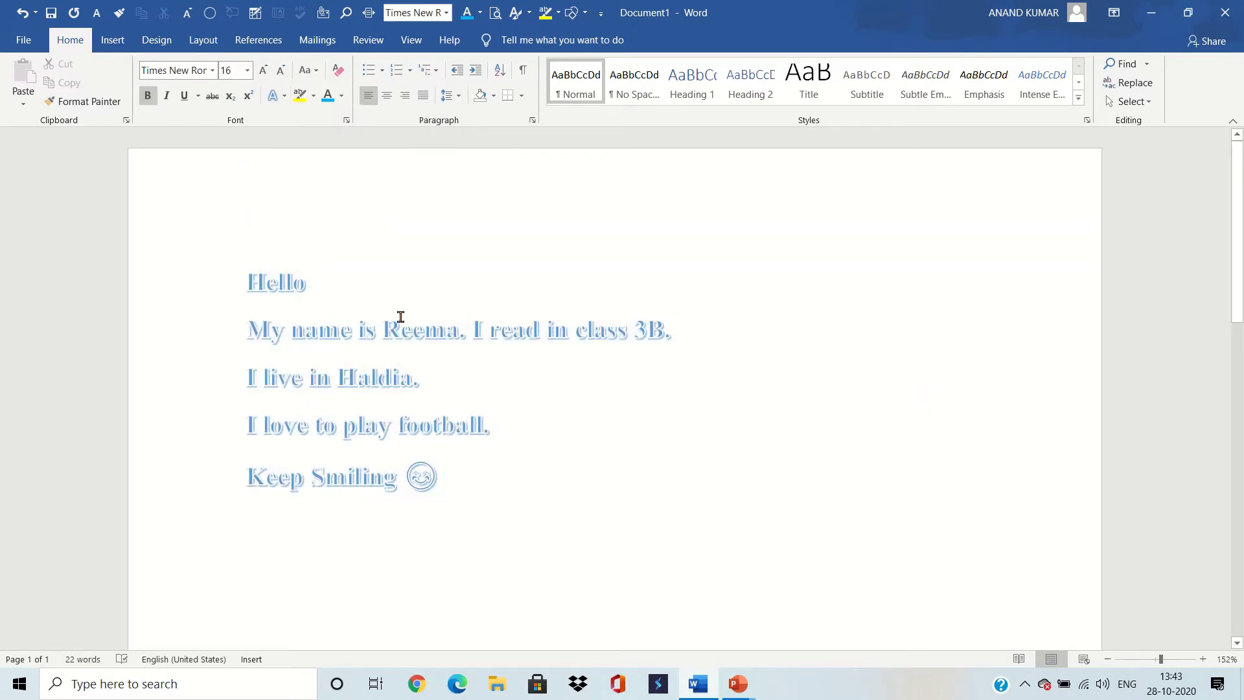
# Apply the plain solid blue text effect with a soft shadow to the whole document text.
pyautogui.hotkey('ctrl', 'a')
pyautogui.click(283, 98)
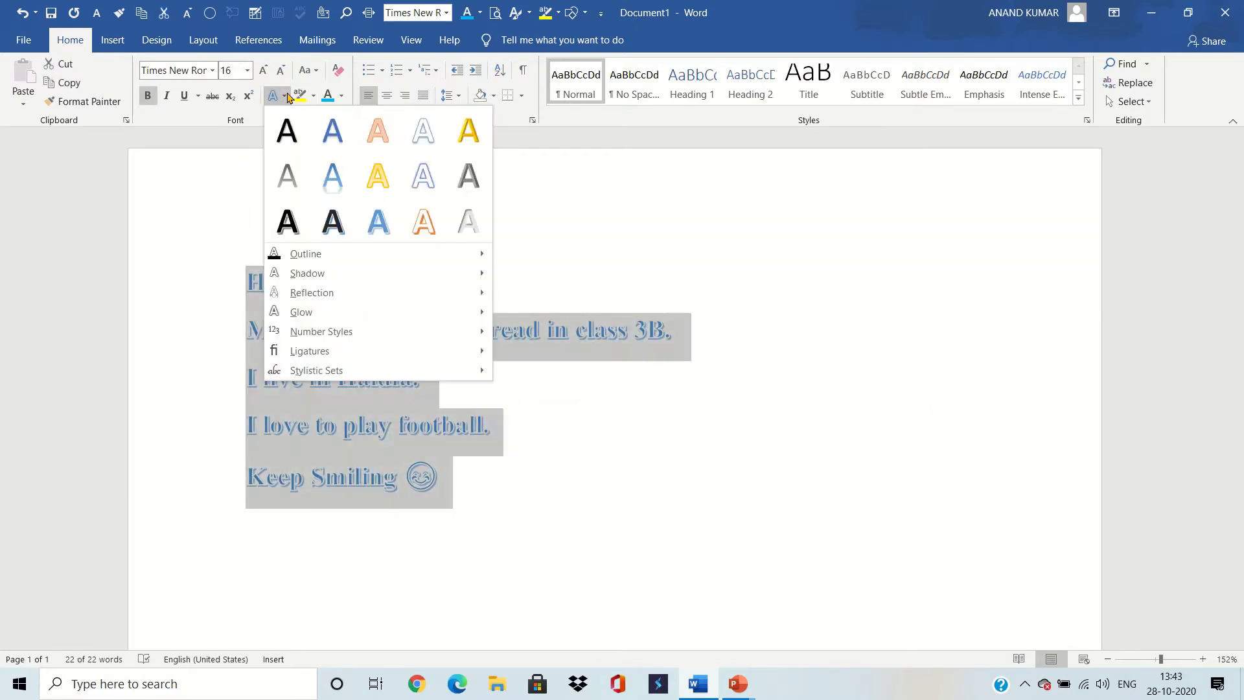
pyautogui.click(332, 127)
pyautogui.click(580, 481)
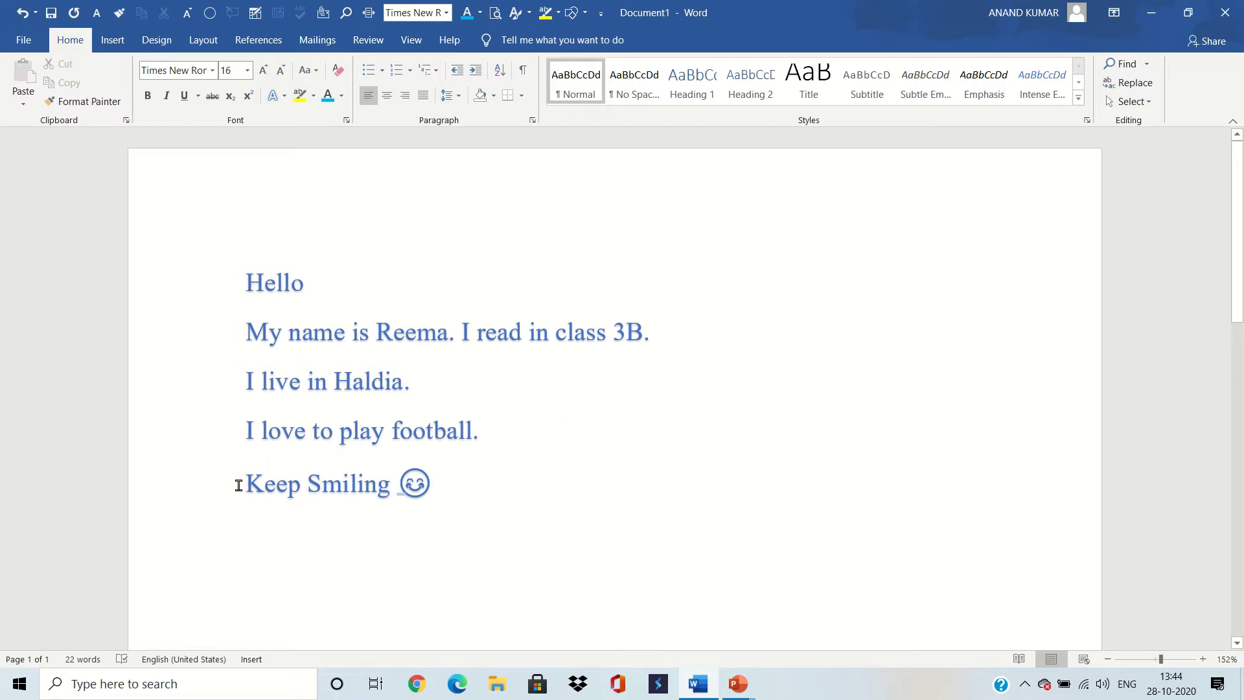
# Highlight the words "Keep Smiling" in the last line in yellow.
pyautogui.moveTo(238, 485); pyautogui.dragTo(394, 501)
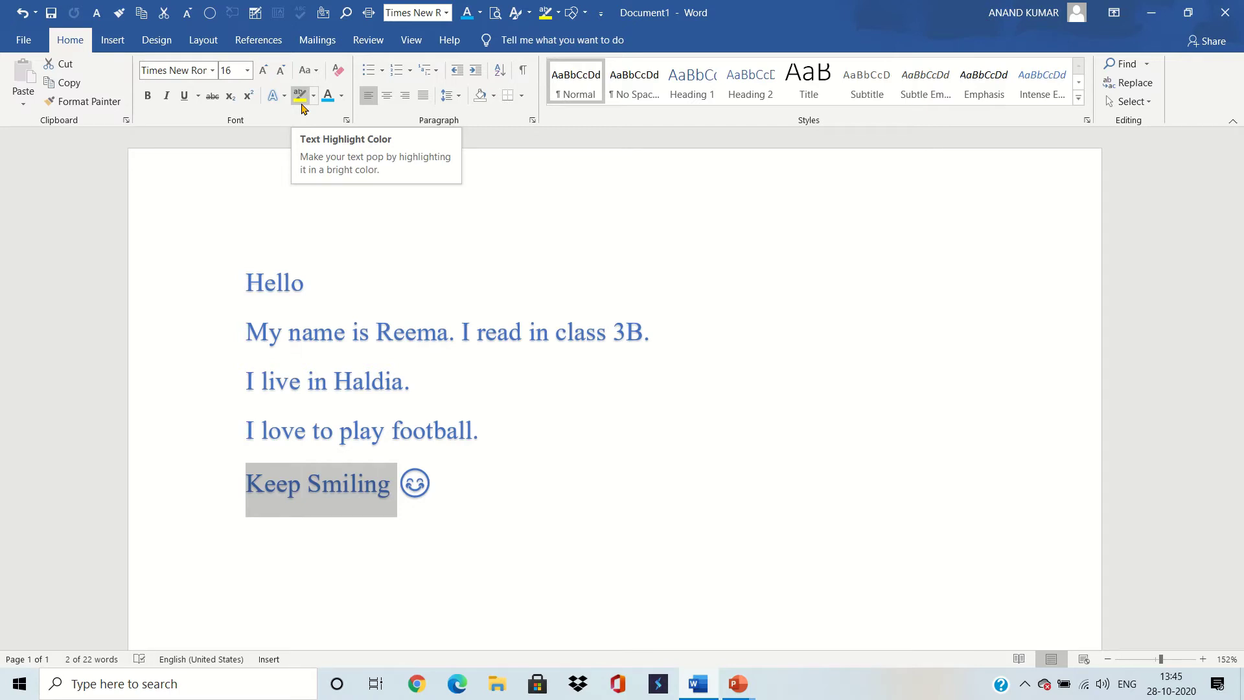
pyautogui.click(315, 97)
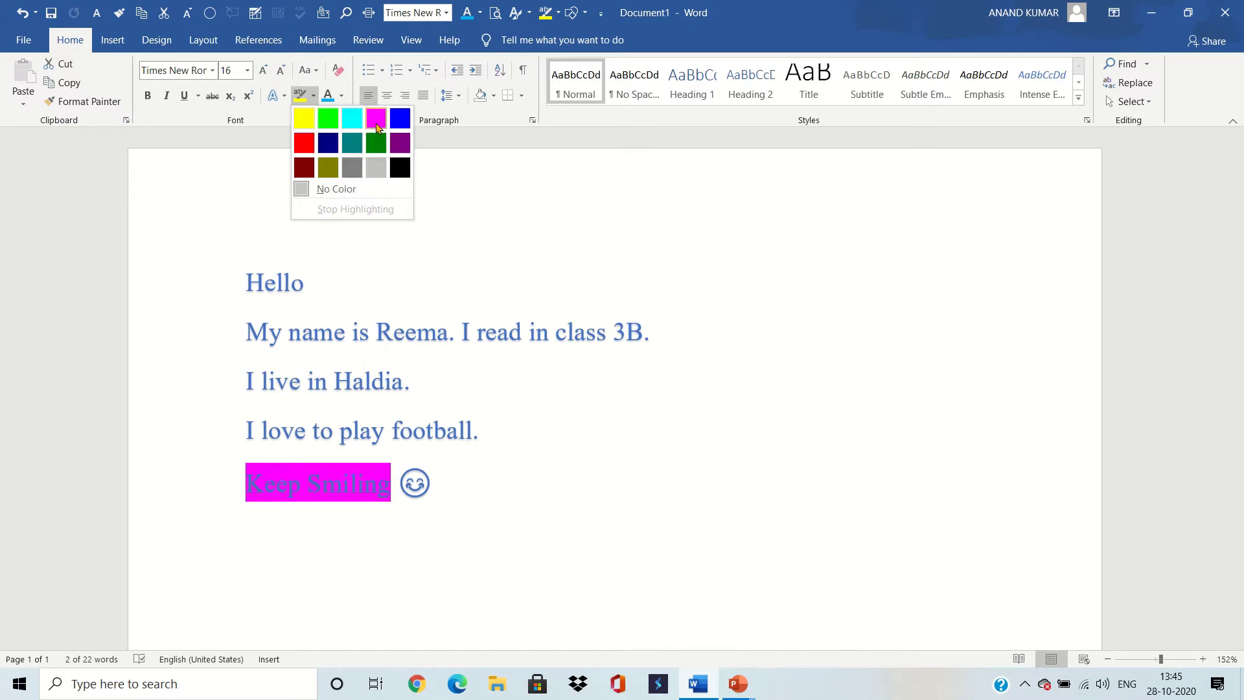
pyautogui.click(304, 118)
pyautogui.click(343, 442)
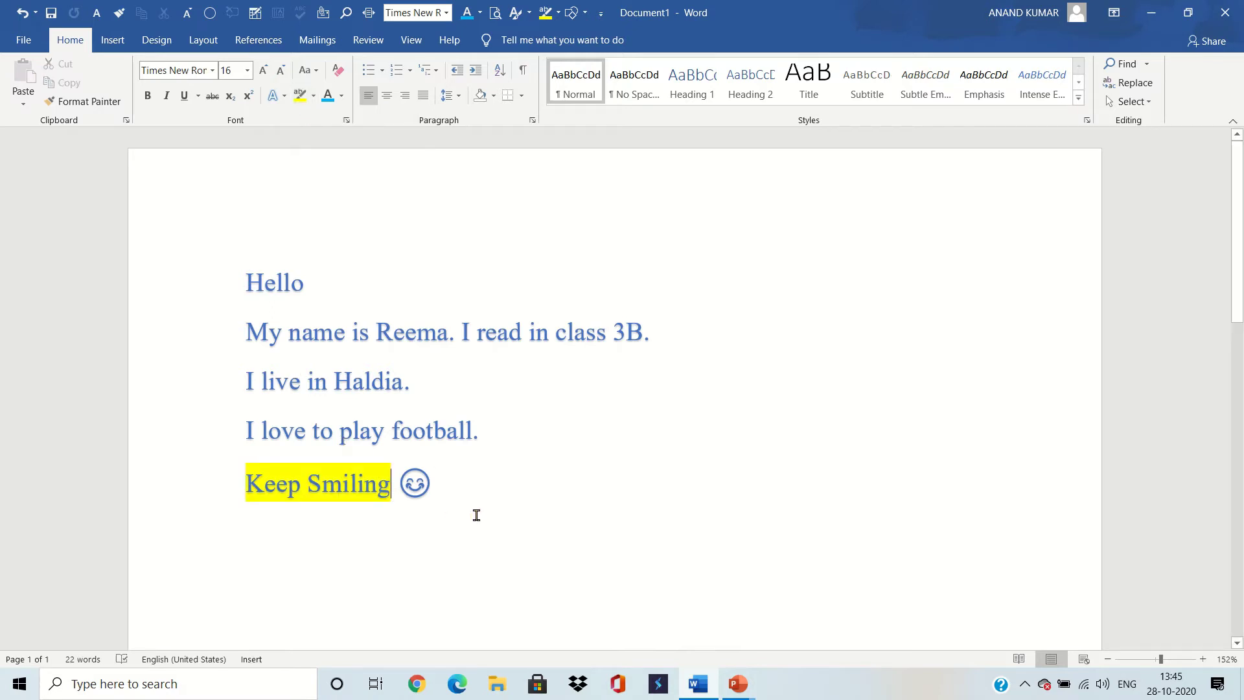
pyautogui.press('End')
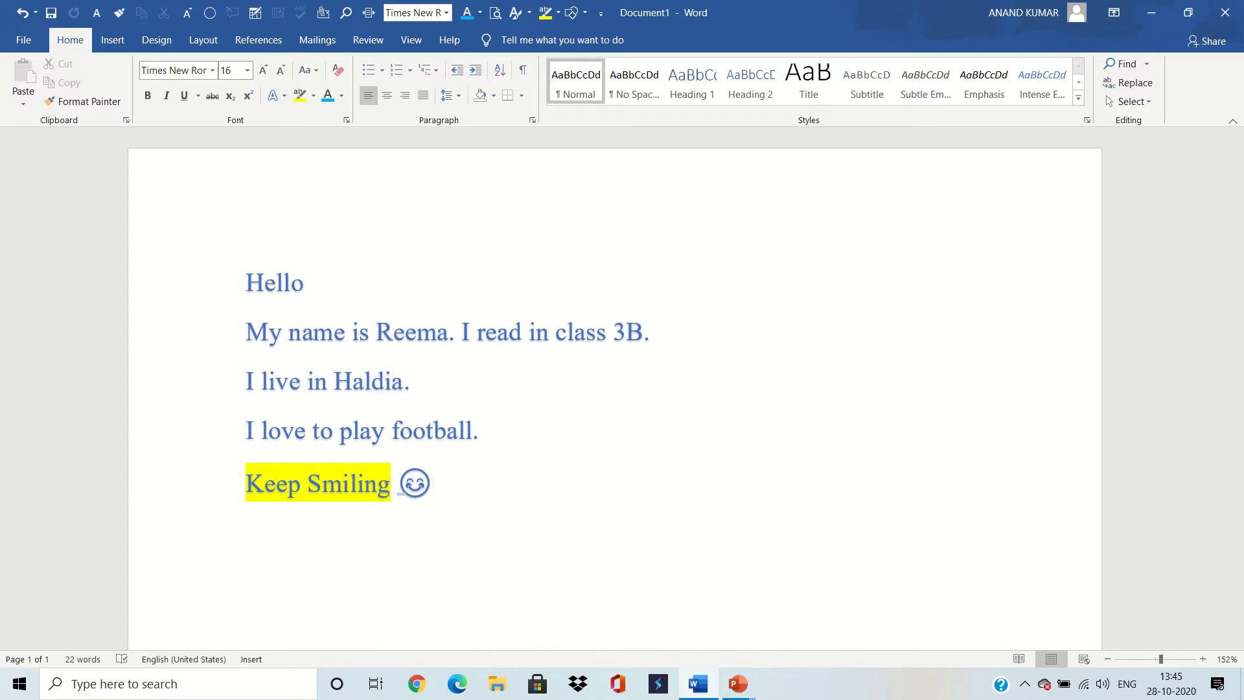
# Remove the highlight colour from "Keep Smiling" and place the cursor at the end of that line.
pyautogui.moveTo(245, 483); pyautogui.dragTo(403, 492)
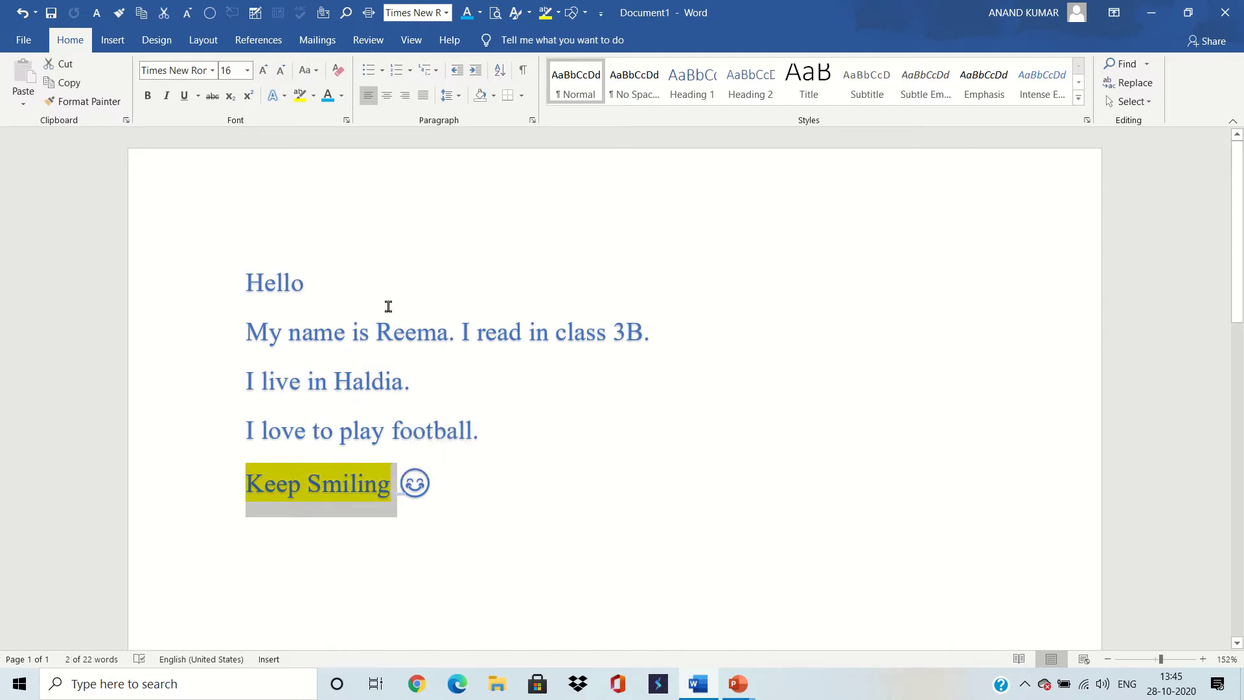
pyautogui.click(314, 96)
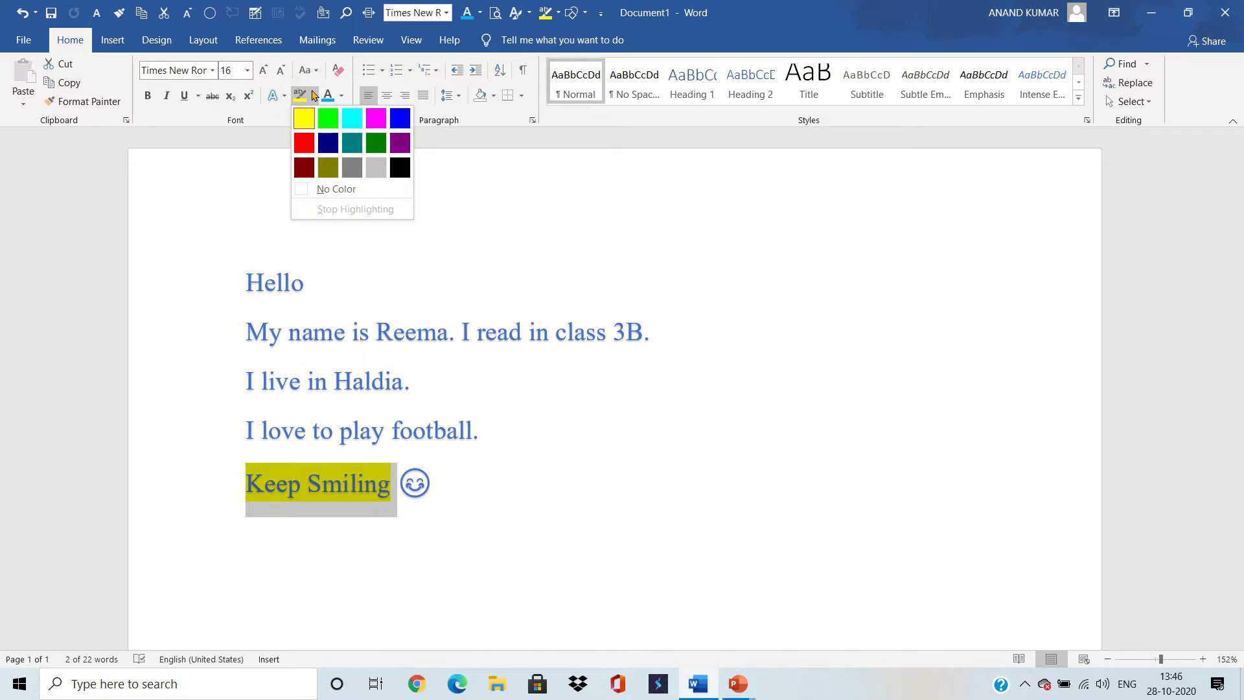
pyautogui.click(328, 189)
pyautogui.press('Right')
pyautogui.press('End')
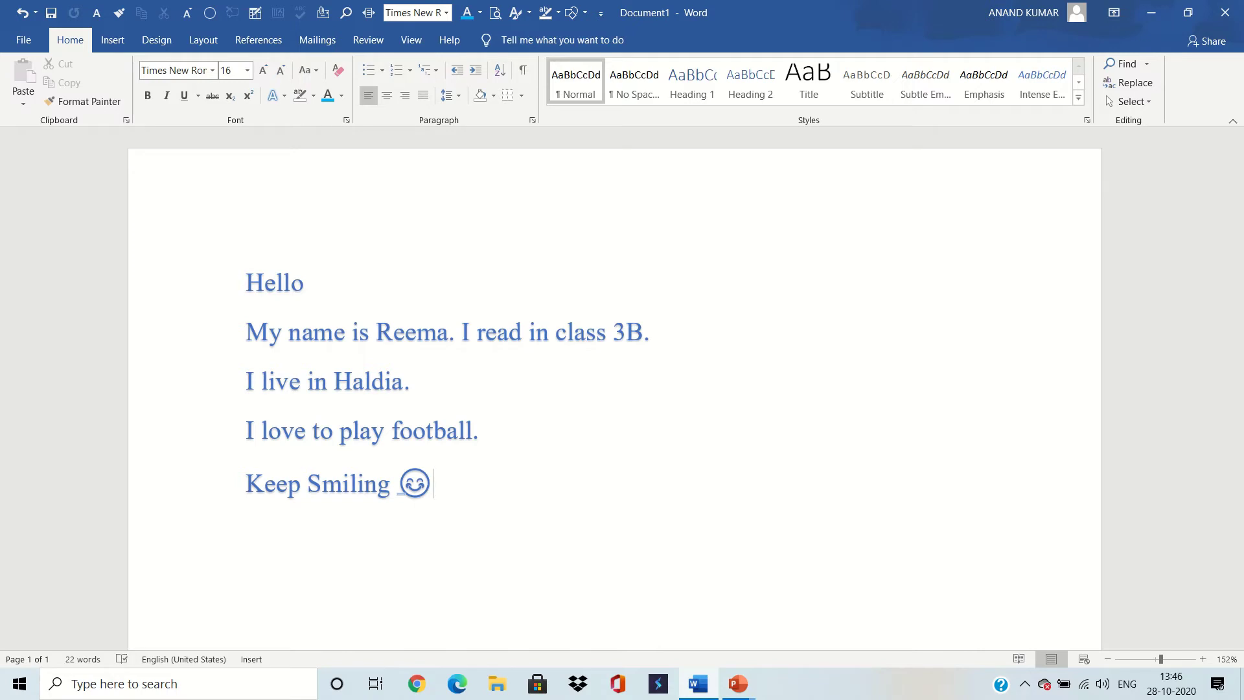
# Centre all five lines of text and switch them to right alignment.
pyautogui.moveTo(483, 2)
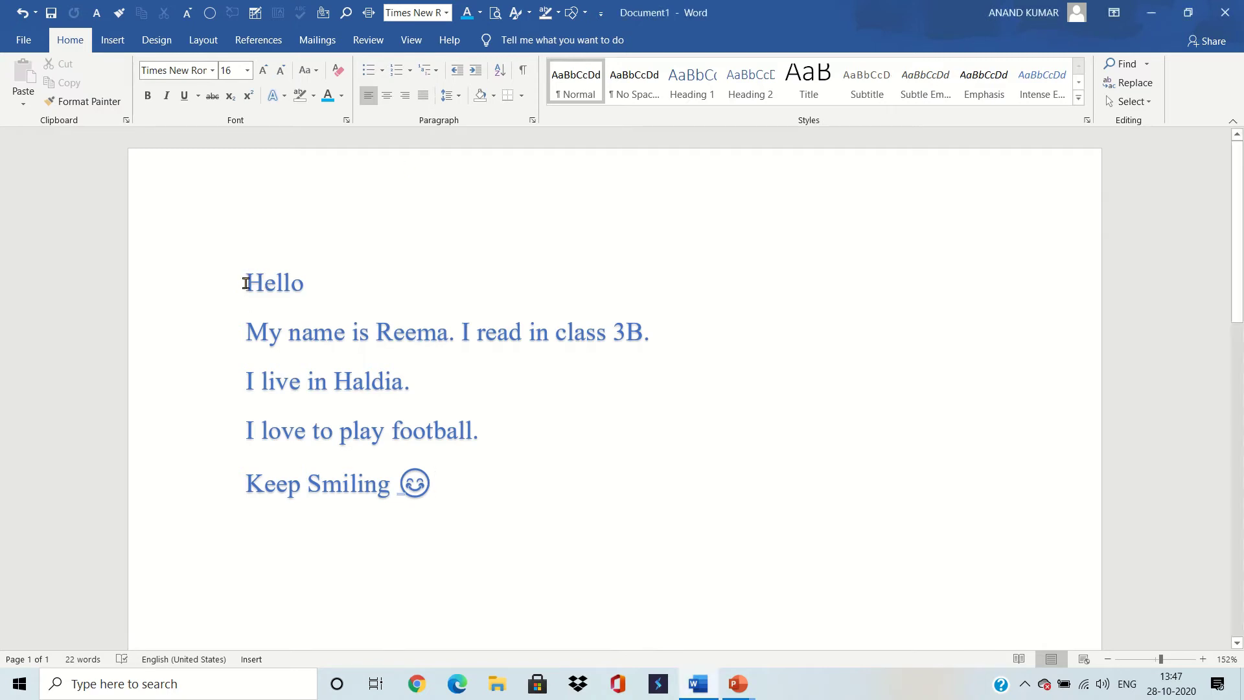
pyautogui.moveTo(247, 282); pyautogui.dragTo(512, 484)
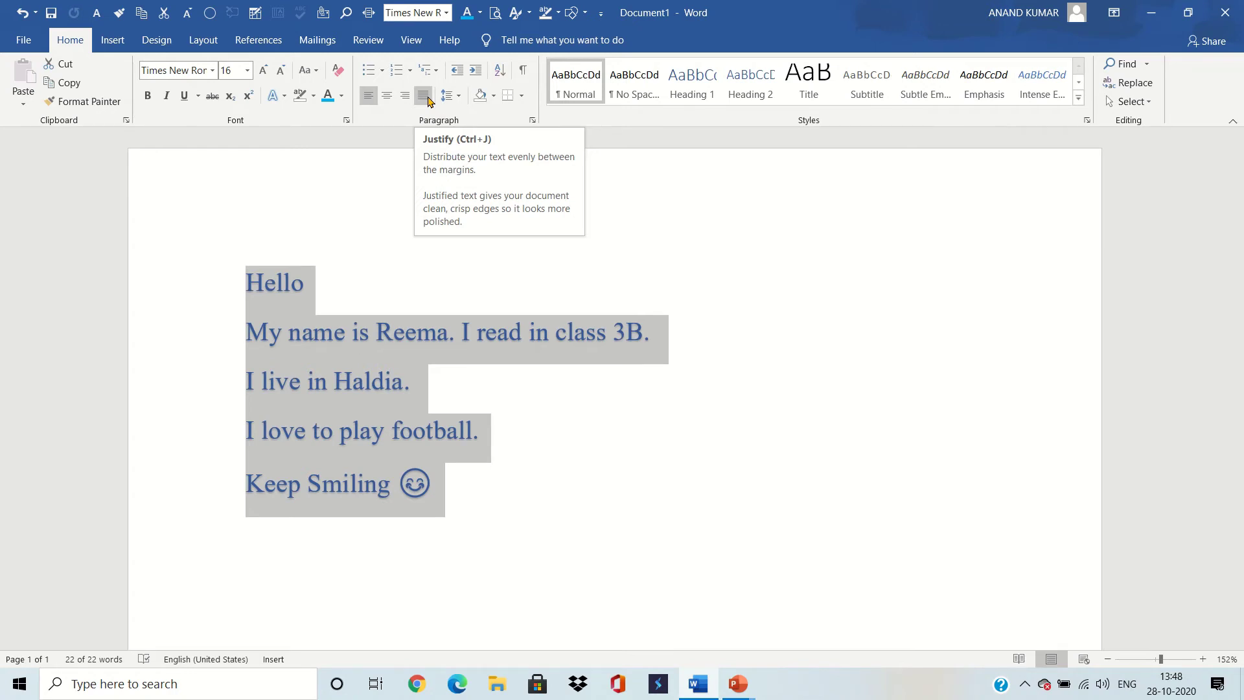
pyautogui.click(387, 95)
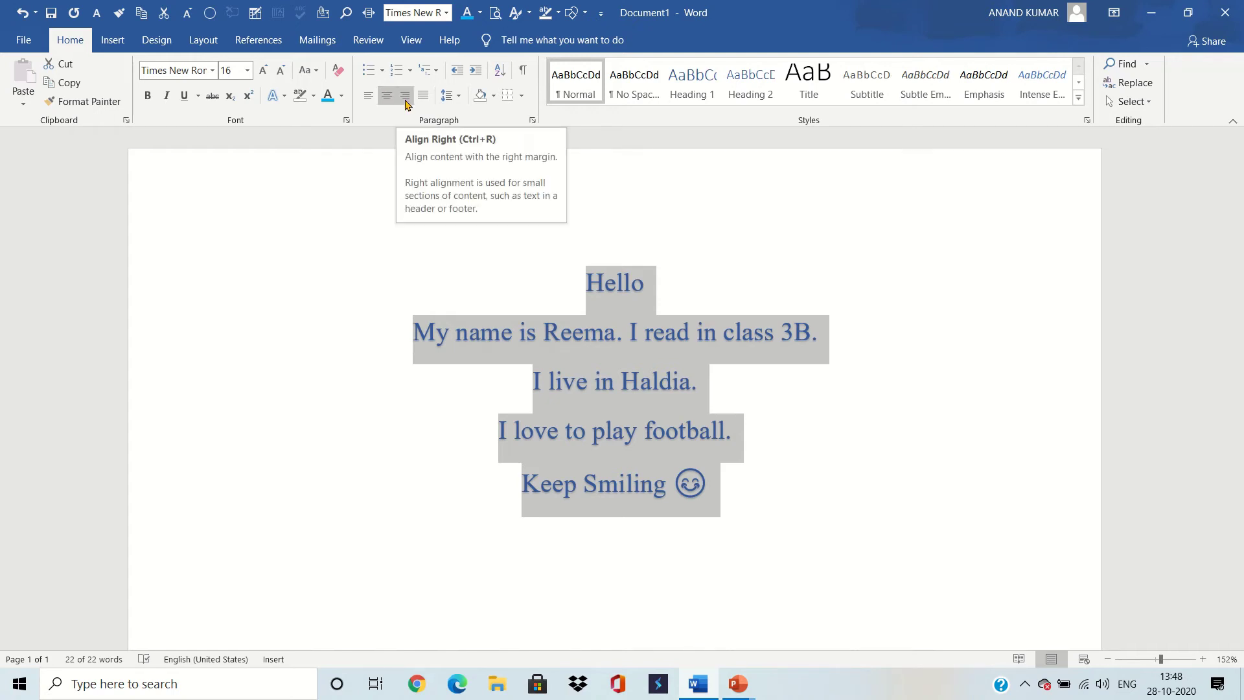
pyautogui.click(405, 97)
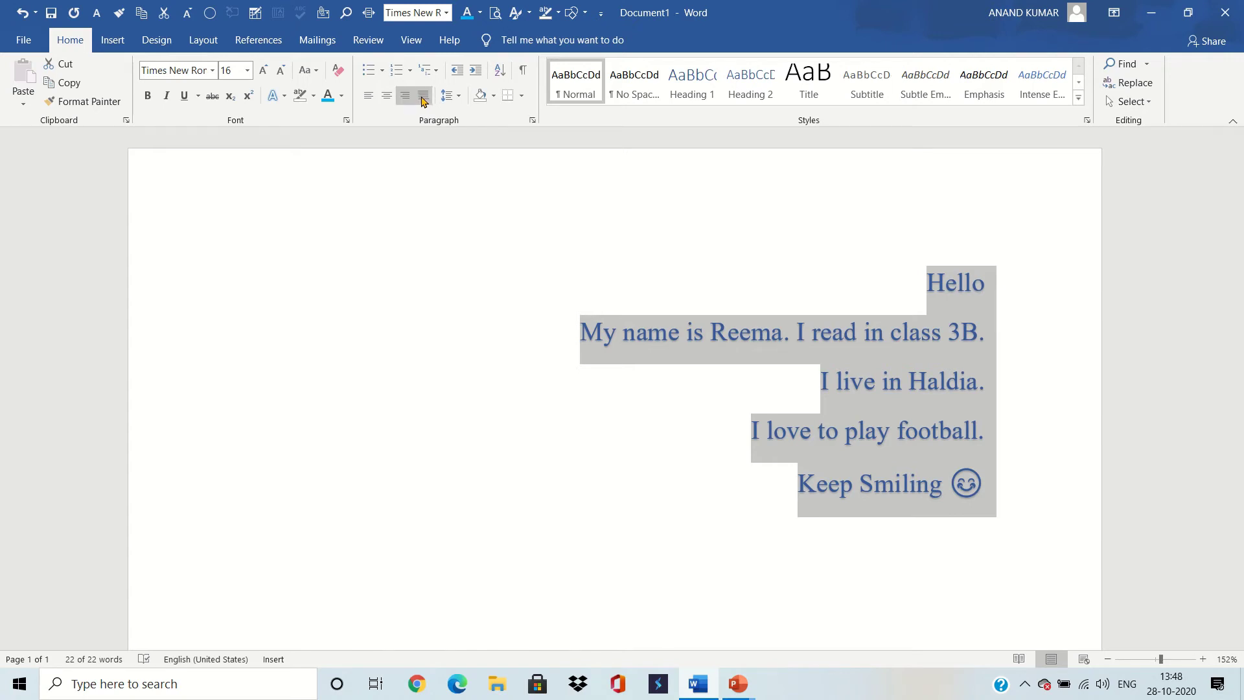
# Justify all five lines and return them to left alignment.
pyautogui.click(423, 97)
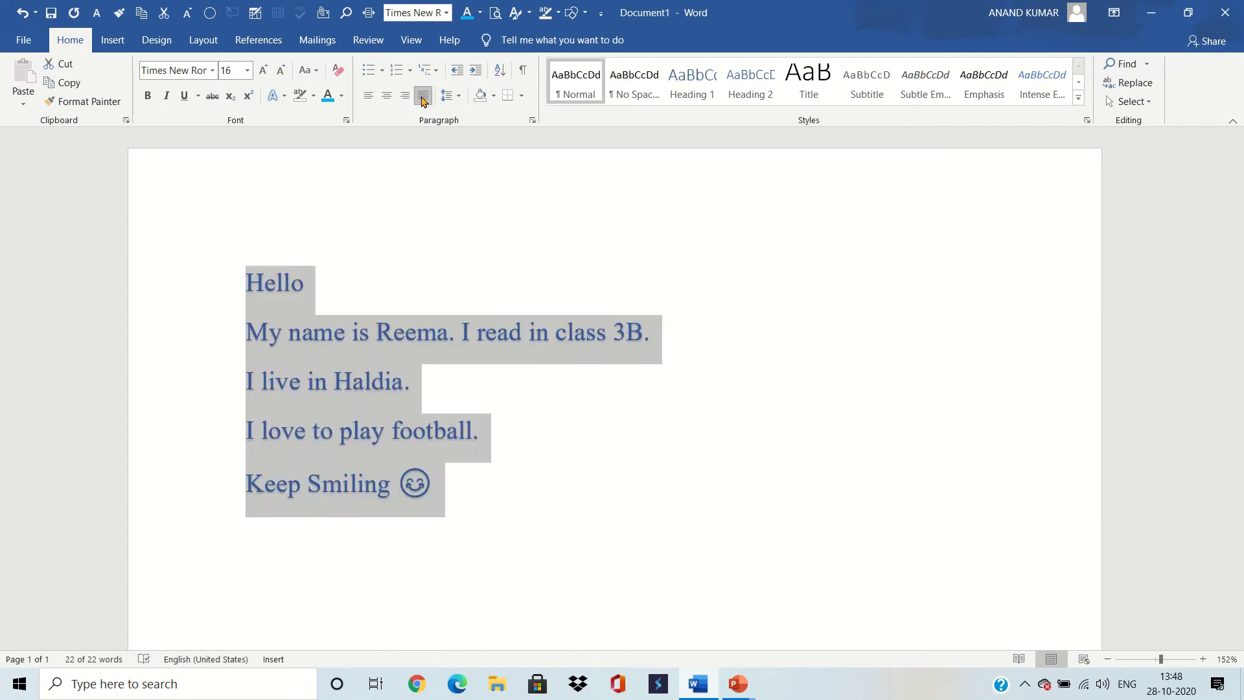
pyautogui.click(368, 95)
pyautogui.click(516, 29)
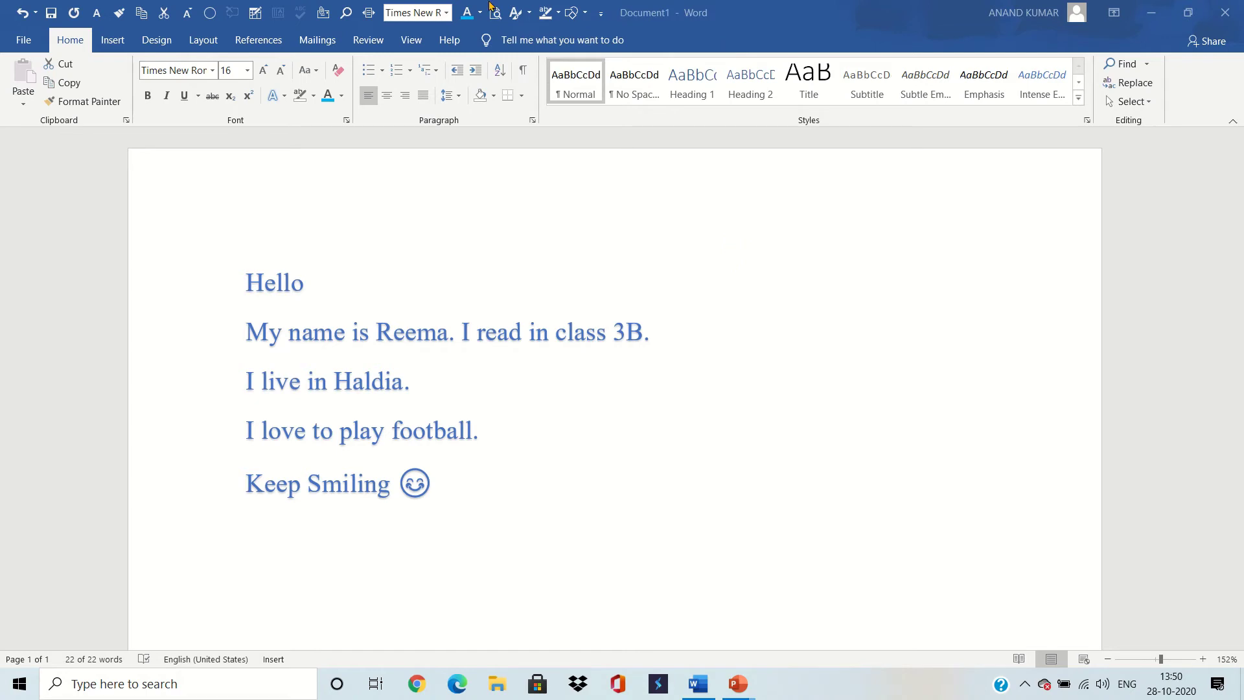
pyautogui.moveTo(490, 5)
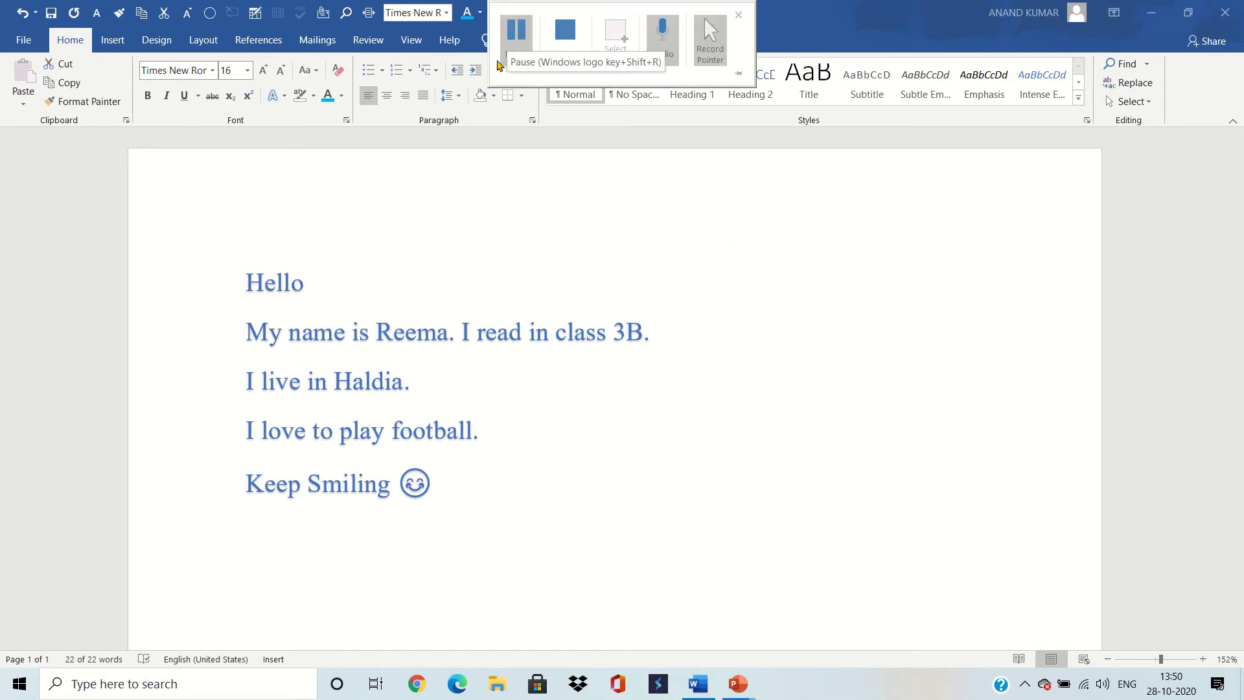
# Select all five lines of text and preview the available paragraph border options on them.
pyautogui.hotkey('ctrl', 'a')
pyautogui.click(512, 172)
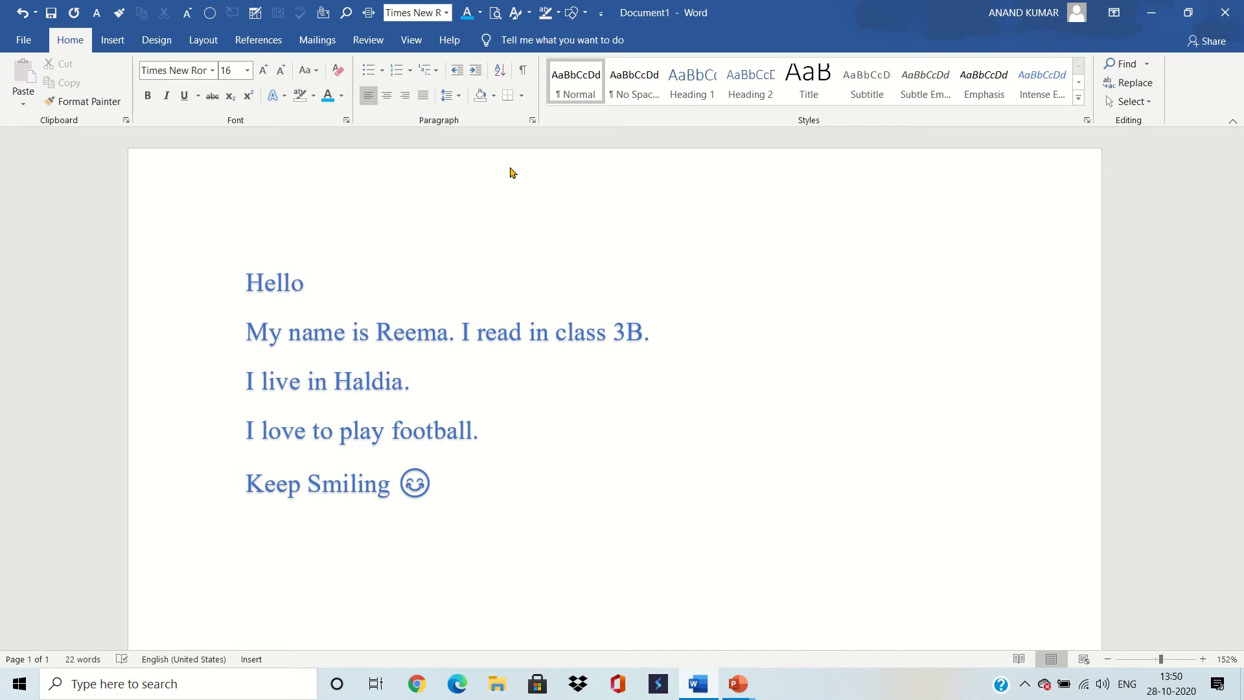
pyautogui.moveTo(245, 271); pyautogui.dragTo(534, 512)
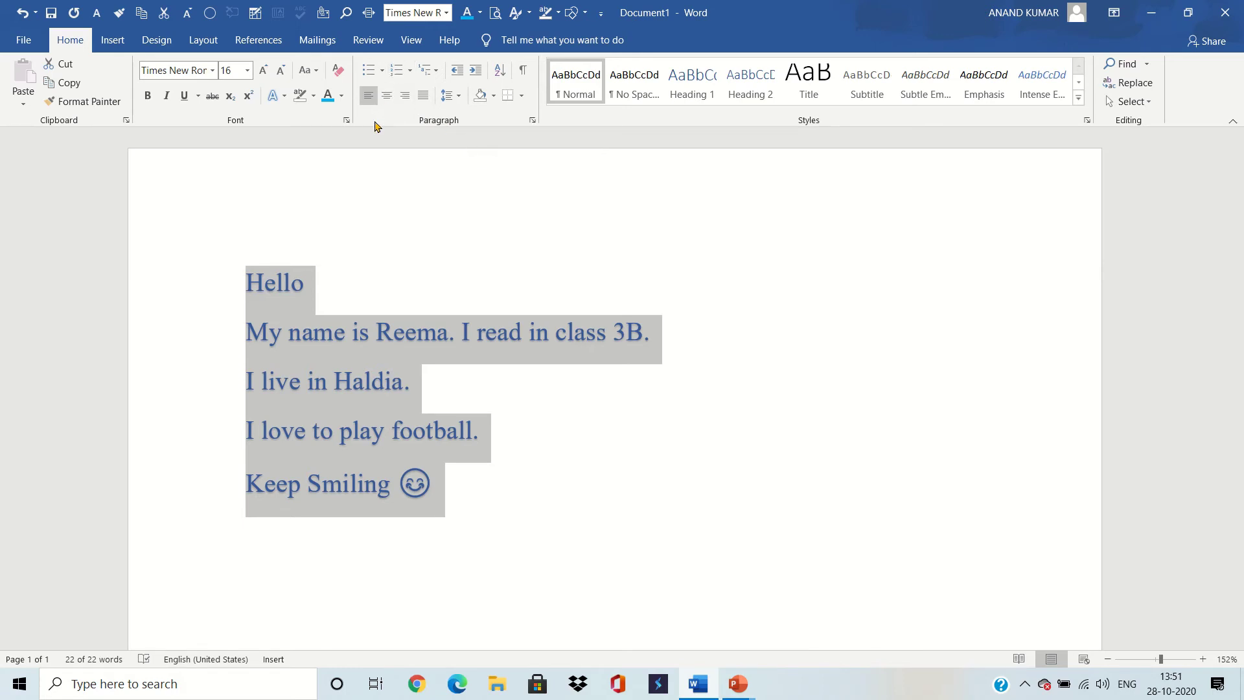
pyautogui.click(515, 68)
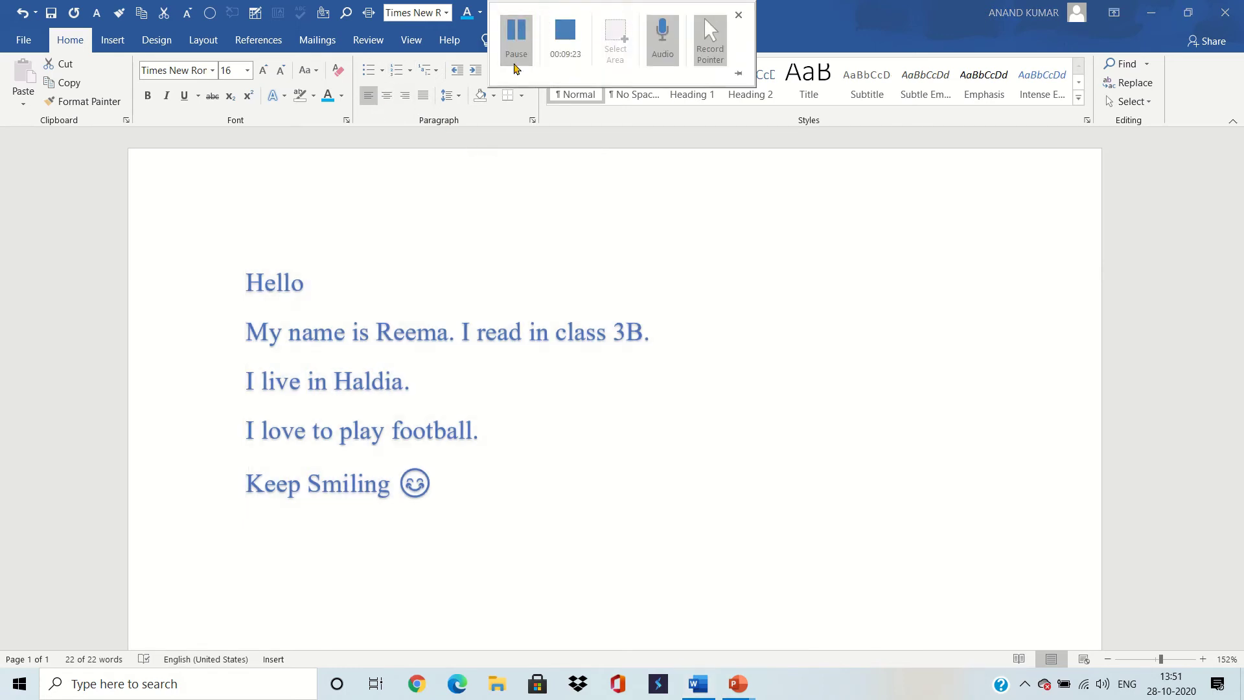
pyautogui.click(522, 97)
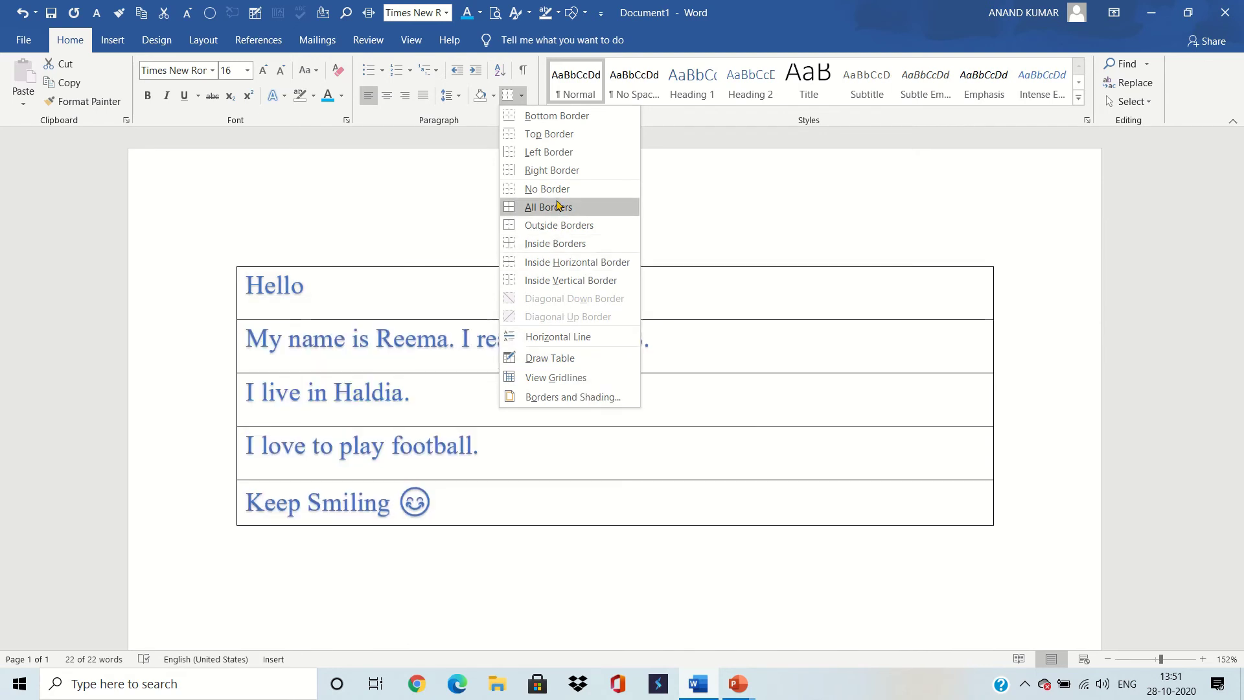
pyautogui.moveTo(519, 6)
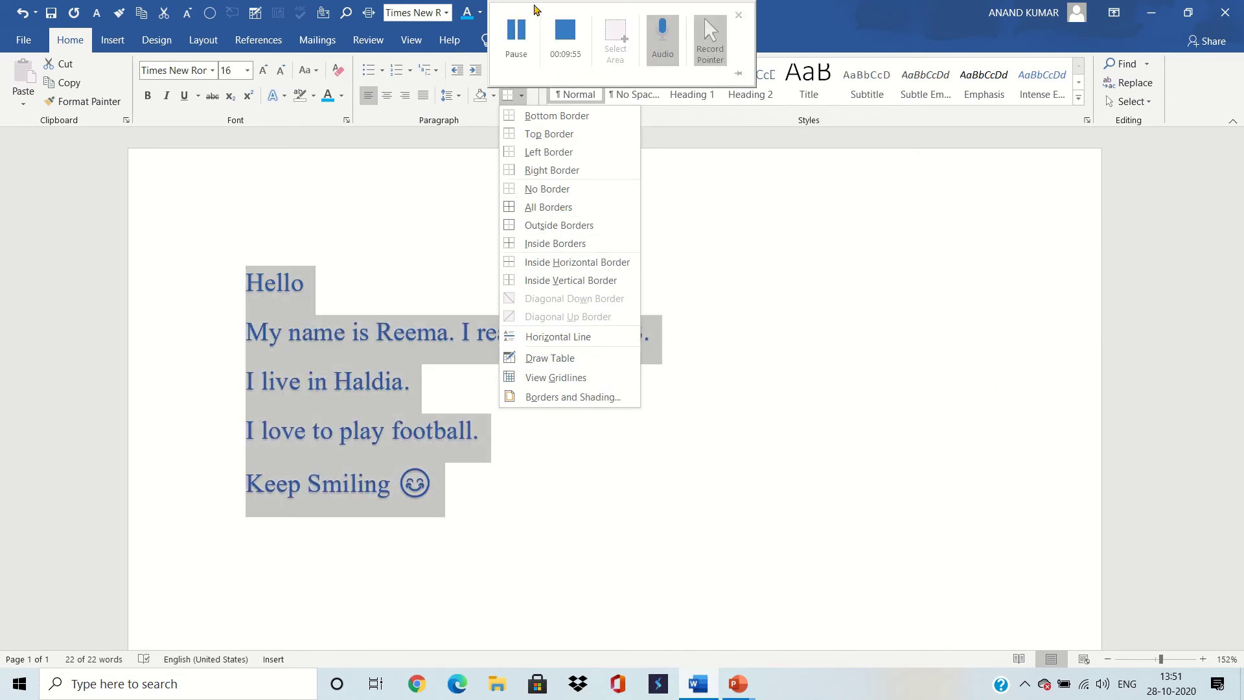
pyautogui.click(519, 34)
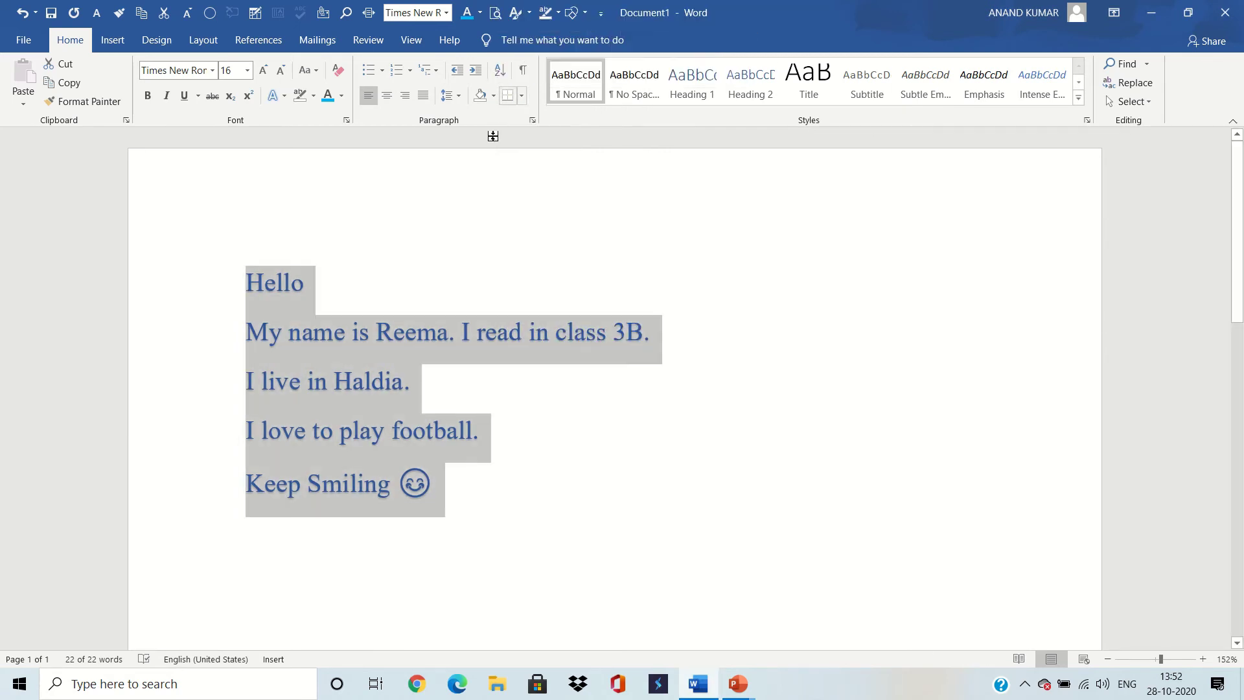
# Open the Borders and Shading settings for the selected lines and choose the Shadow border setting.
pyautogui.click(522, 95)
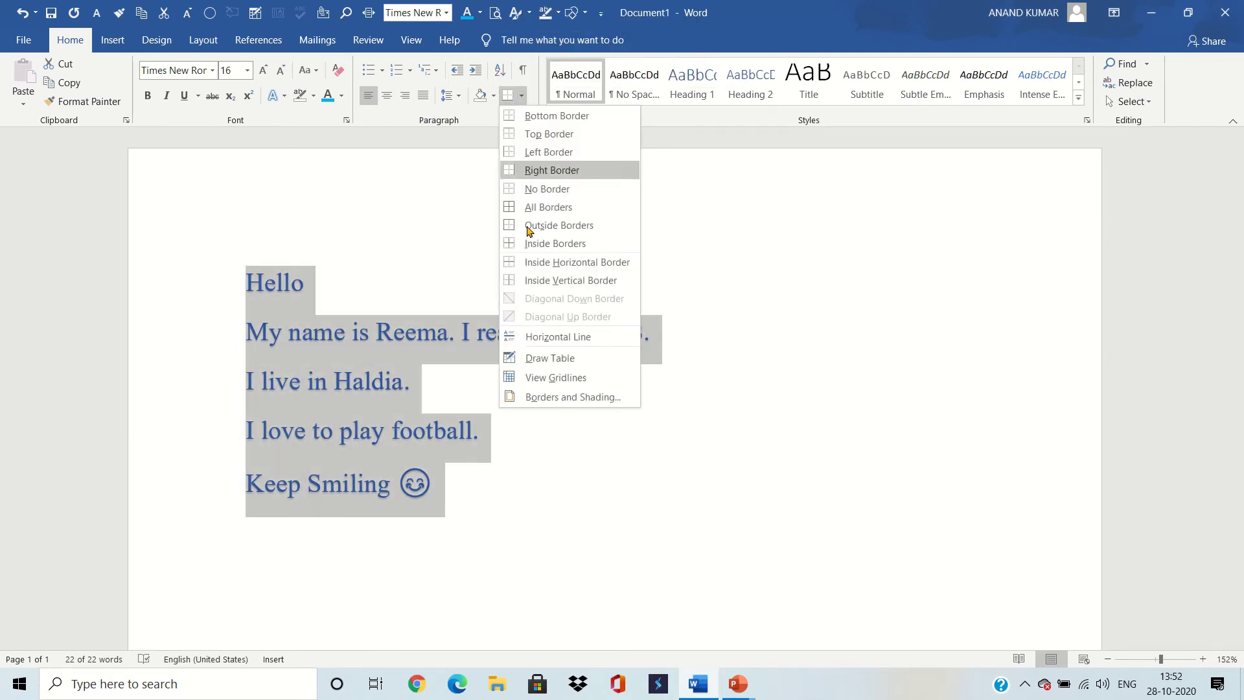
pyautogui.click(547, 397)
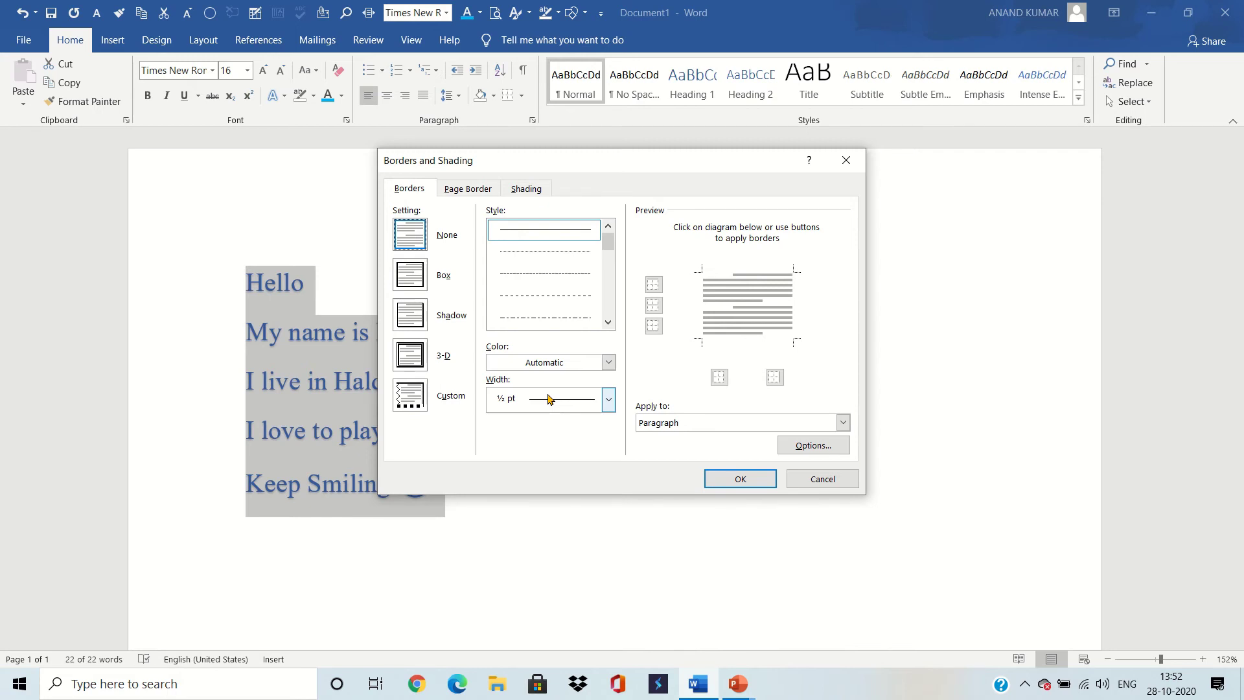
pyautogui.click(414, 357)
pyautogui.click(425, 318)
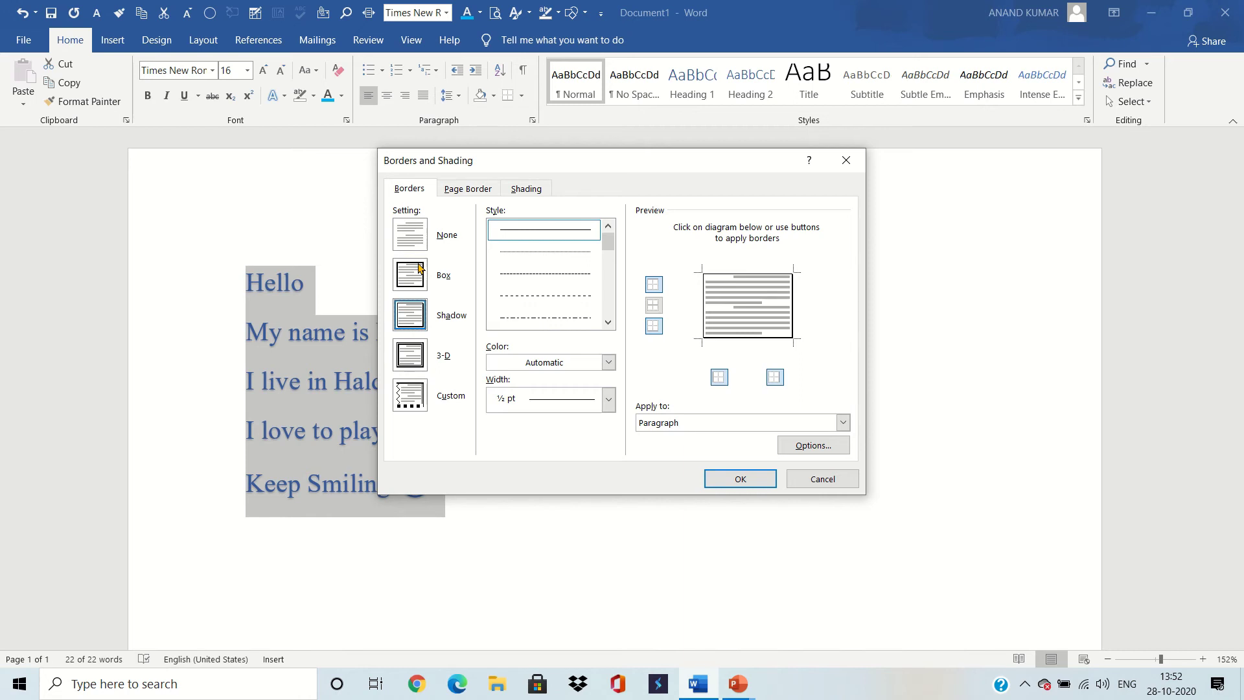
# Try the slanted-dash line style in theme blue at 3 pt width for the shadow border.
pyautogui.moveTo(607, 241)
pyautogui.mouseDown()
pyautogui.moveTo(624, 309)
pyautogui.moveTo(615, 297)
pyautogui.mouseUp()
pyautogui.click(587, 288)
pyautogui.click(576, 273)
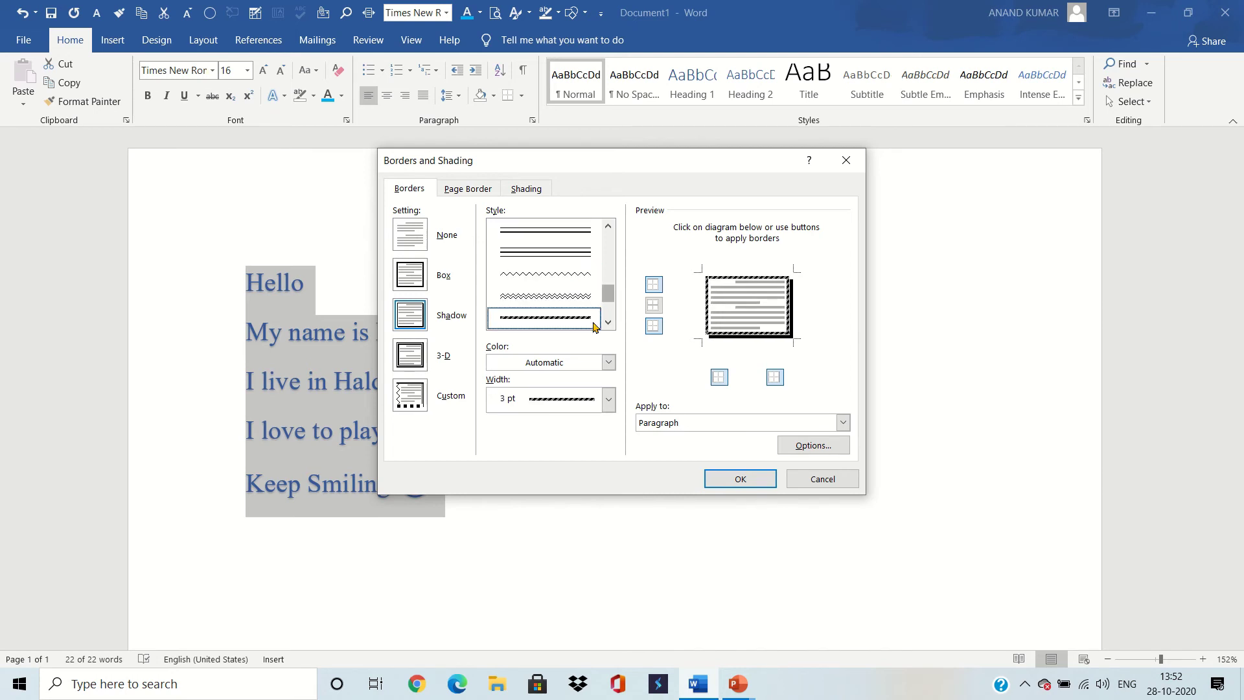
pyautogui.click(608, 363)
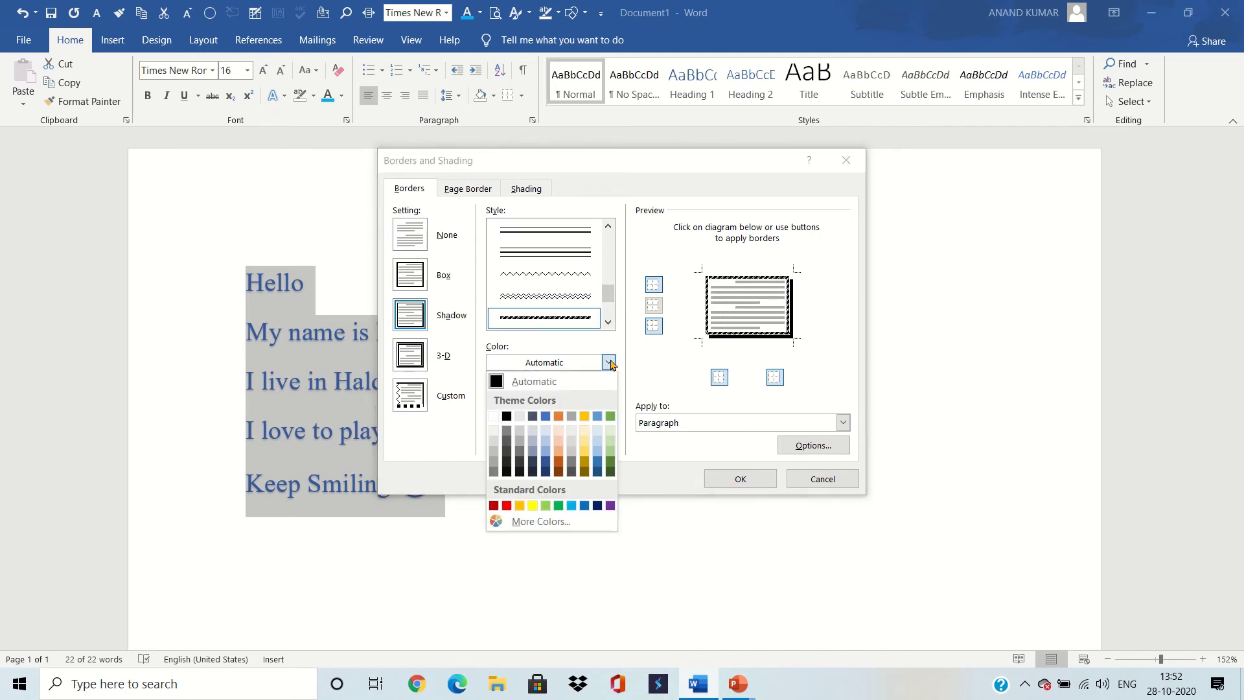
pyautogui.click(546, 418)
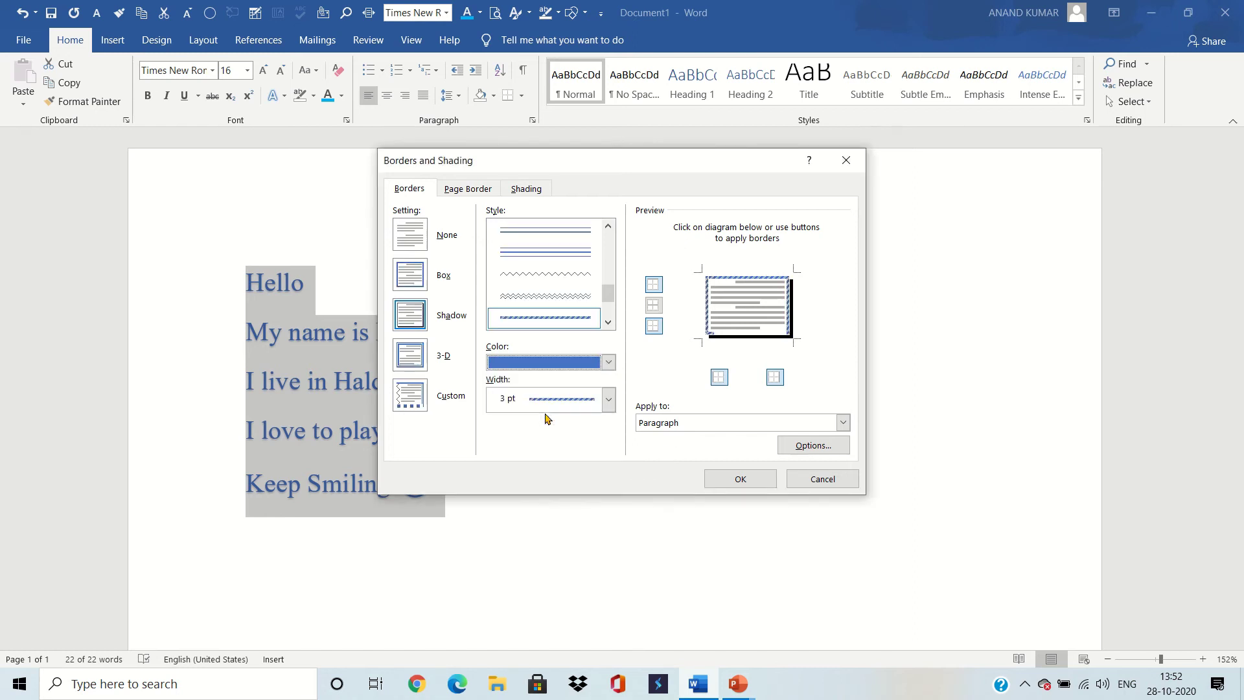
pyautogui.click(608, 400)
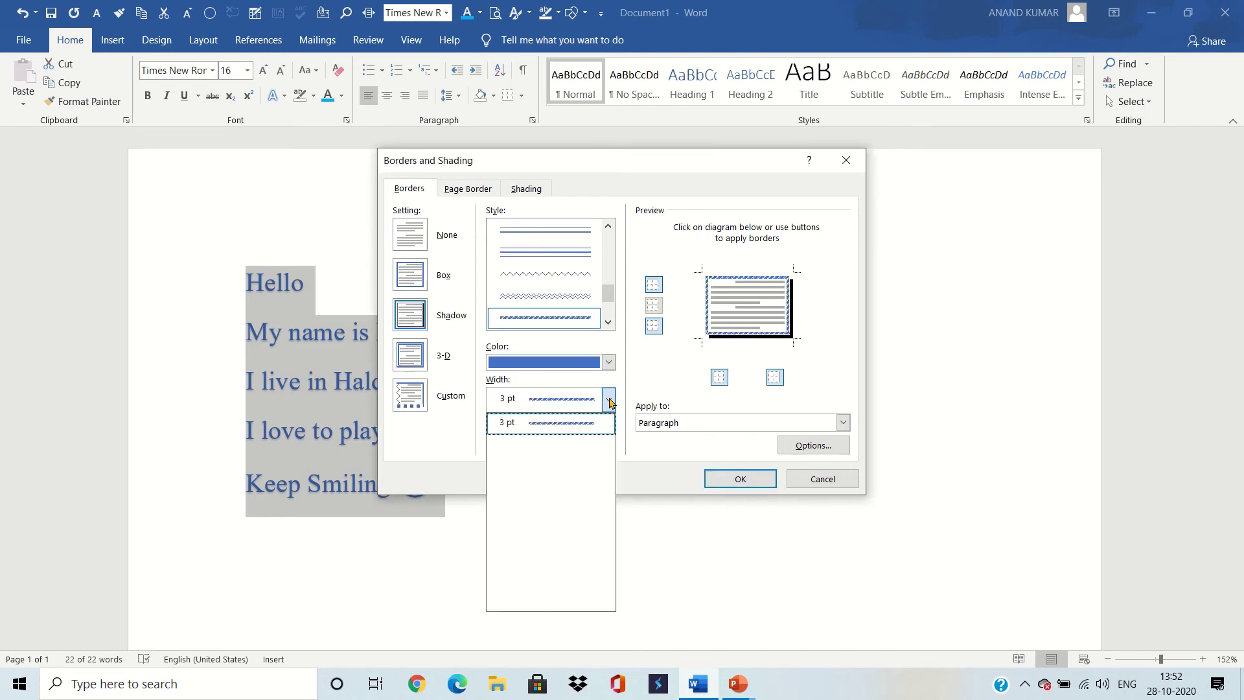
pyautogui.click(608, 399)
pyautogui.click(608, 400)
pyautogui.click(590, 427)
# Give the shadow border the second thick solid-looking line style and set its width to 4 ½ pt.
pyautogui.moveTo(608, 290); pyautogui.dragTo(614, 303)
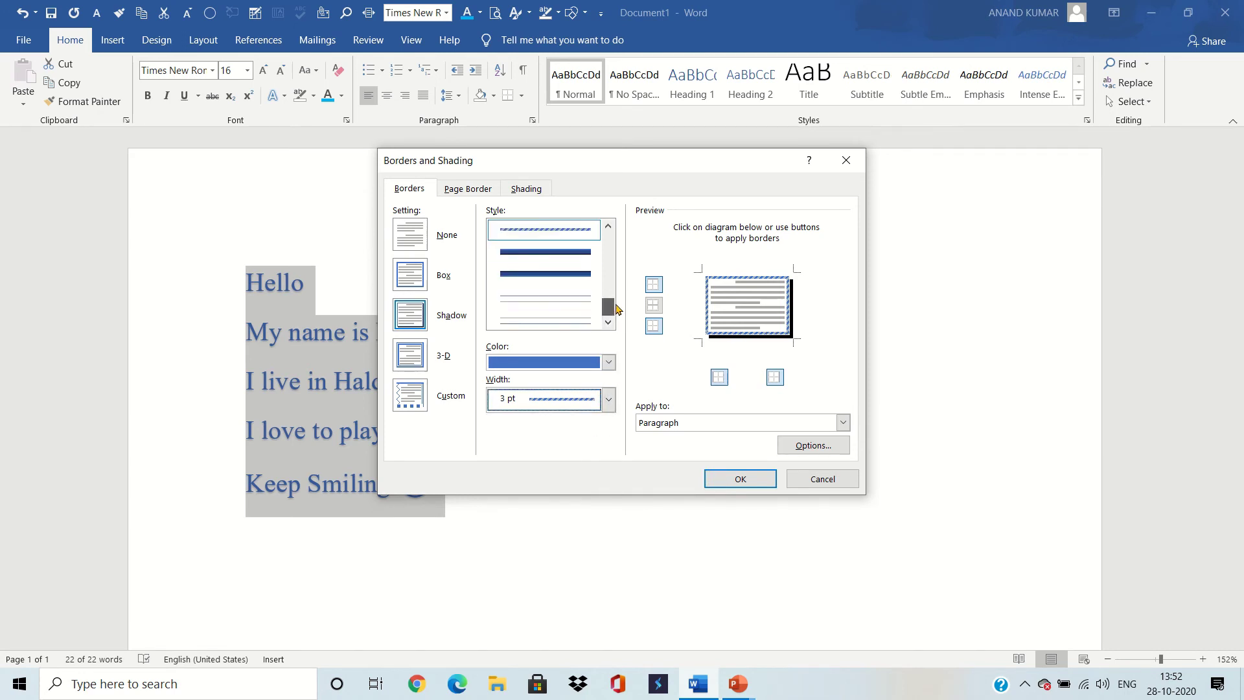
pyautogui.click(587, 274)
pyautogui.click(608, 400)
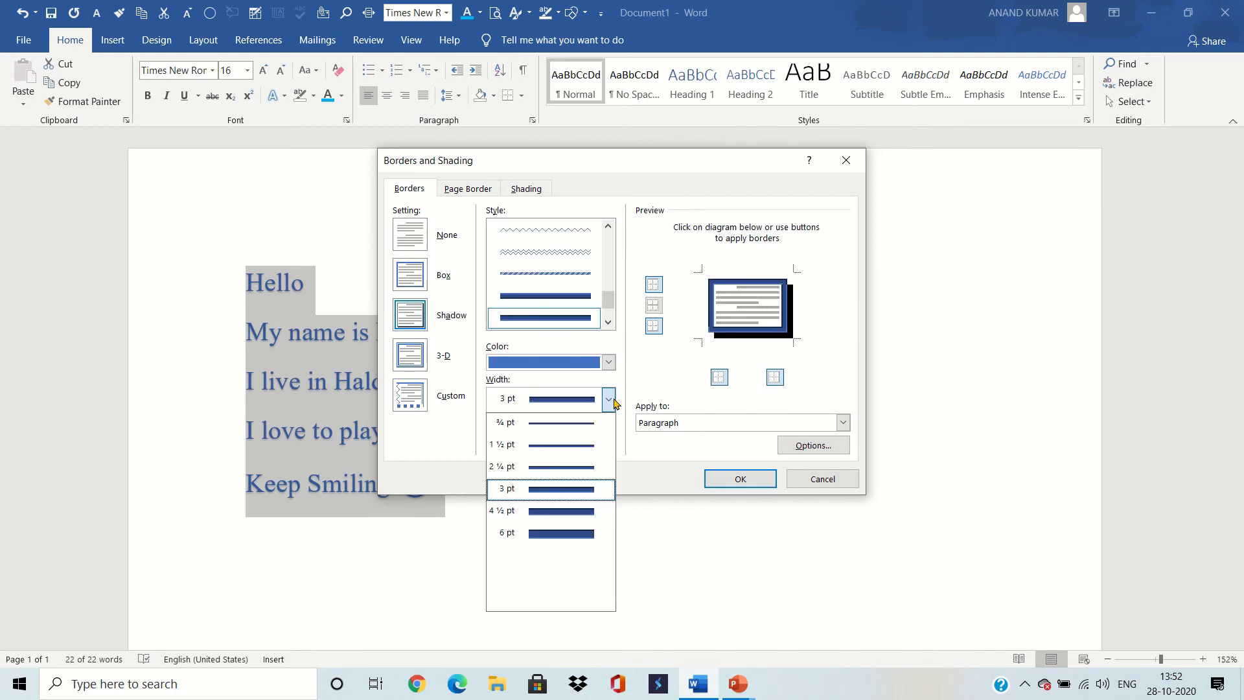
pyautogui.click(570, 512)
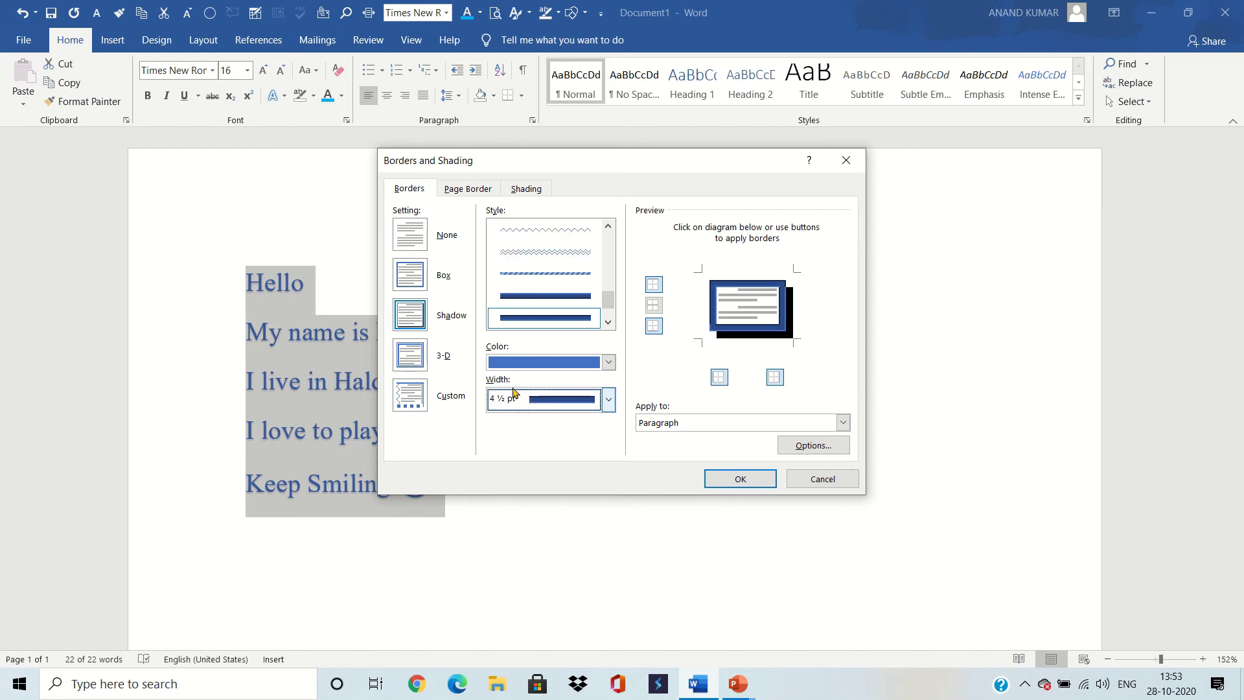
# Colour the shadow border theme orange, apply it to the five lines and deselect the text.
pyautogui.click(609, 363)
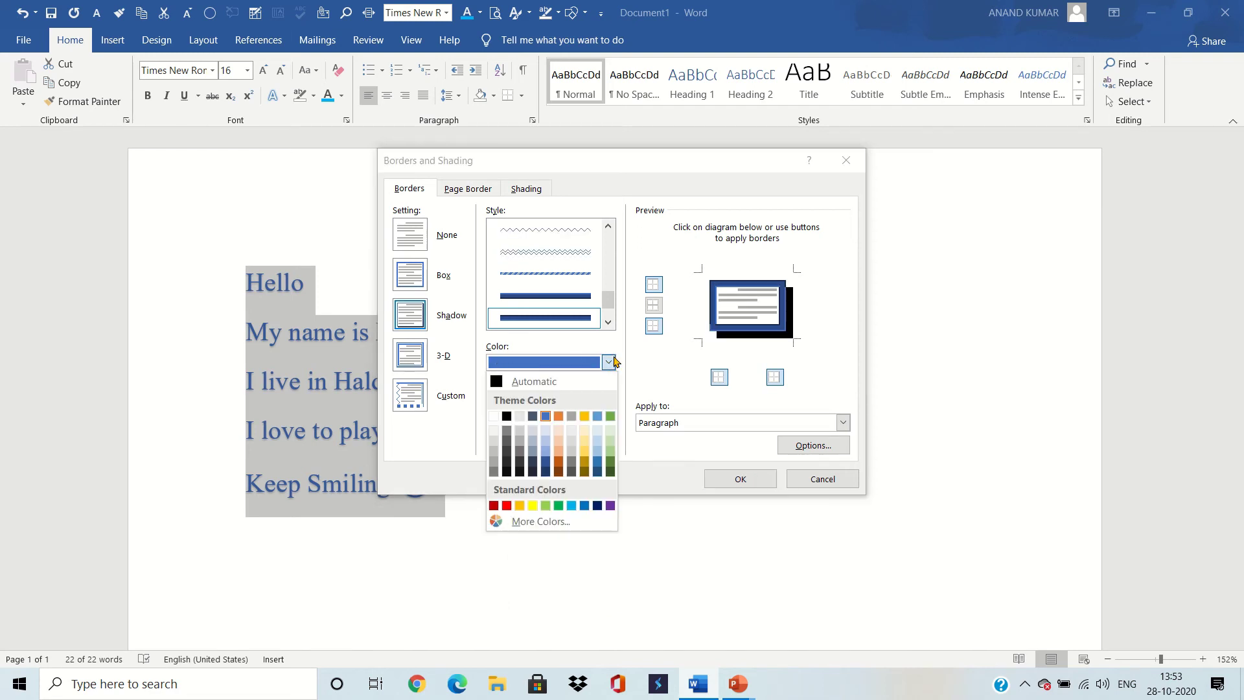
pyautogui.click(561, 416)
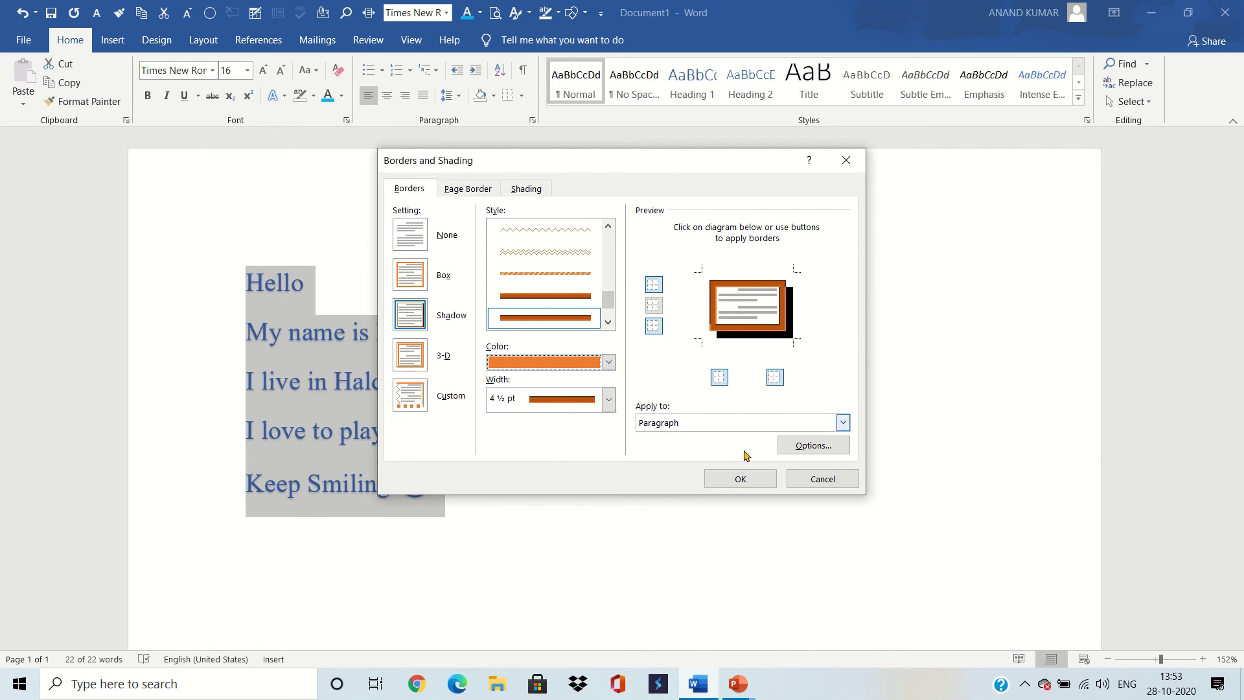
pyautogui.click(740, 483)
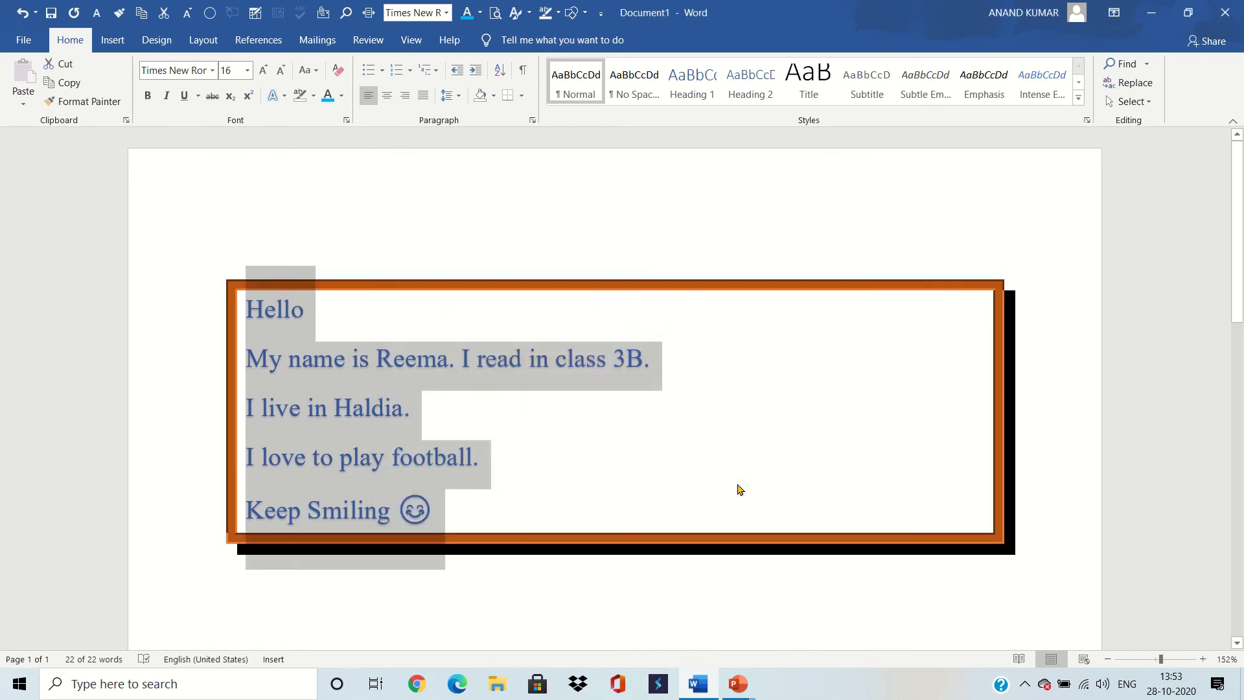
pyautogui.click(851, 209)
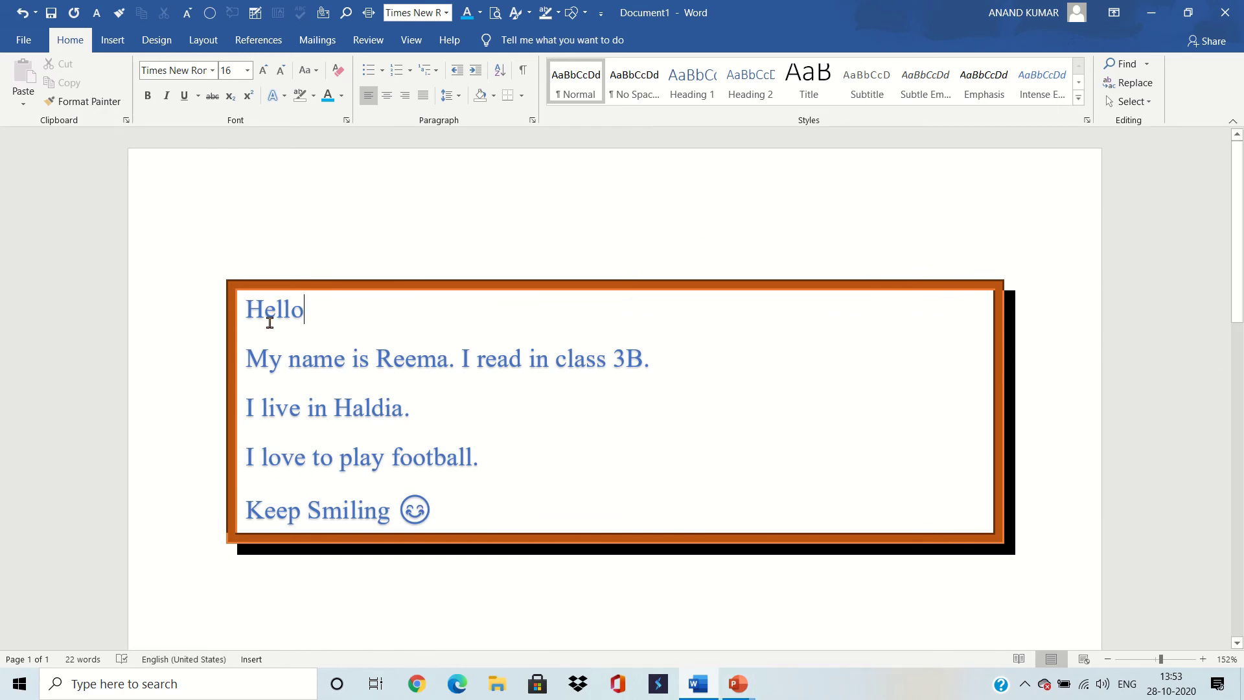
# Reselect the five lines, bring up the page border settings and choose the 3-D setting for the whole document.
pyautogui.moveTo(244, 306); pyautogui.dragTo(575, 502)
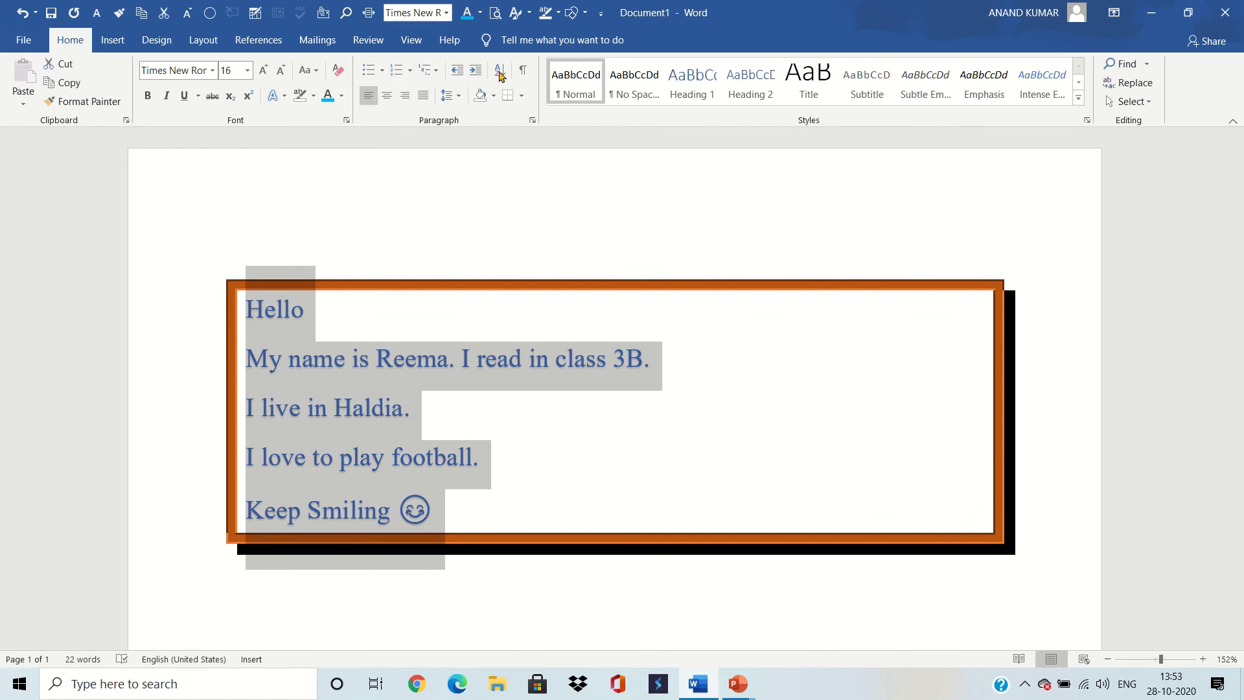
pyautogui.click(521, 95)
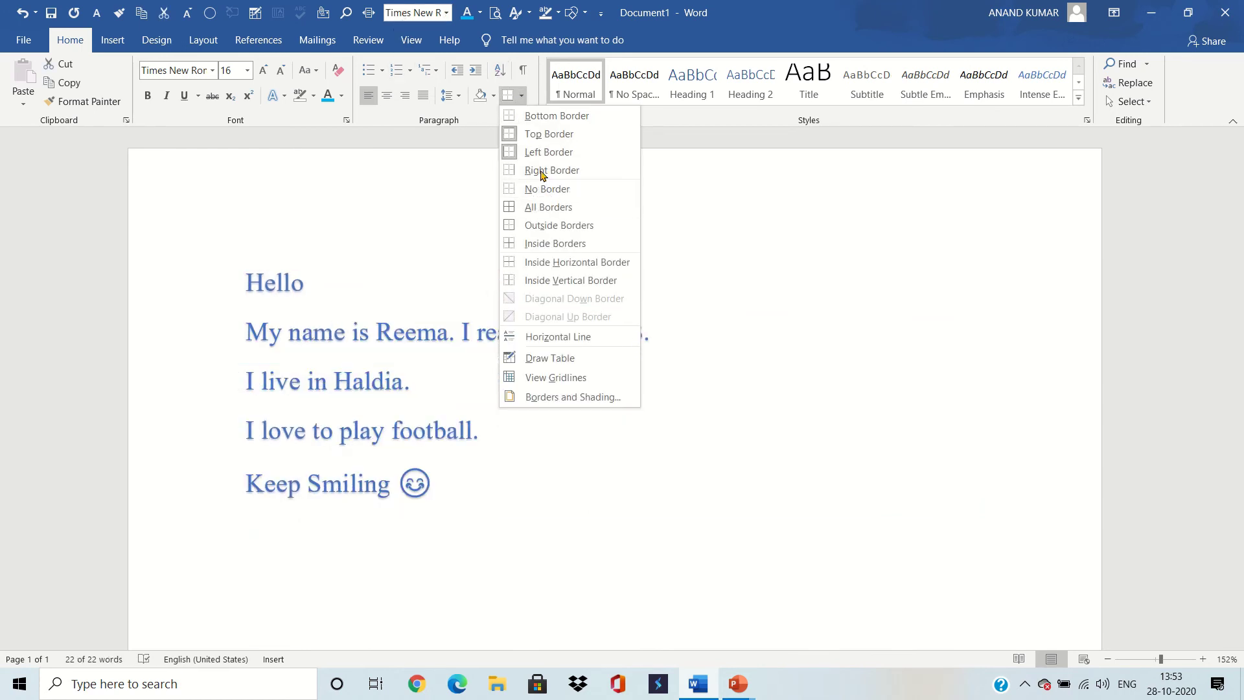
pyautogui.click(562, 397)
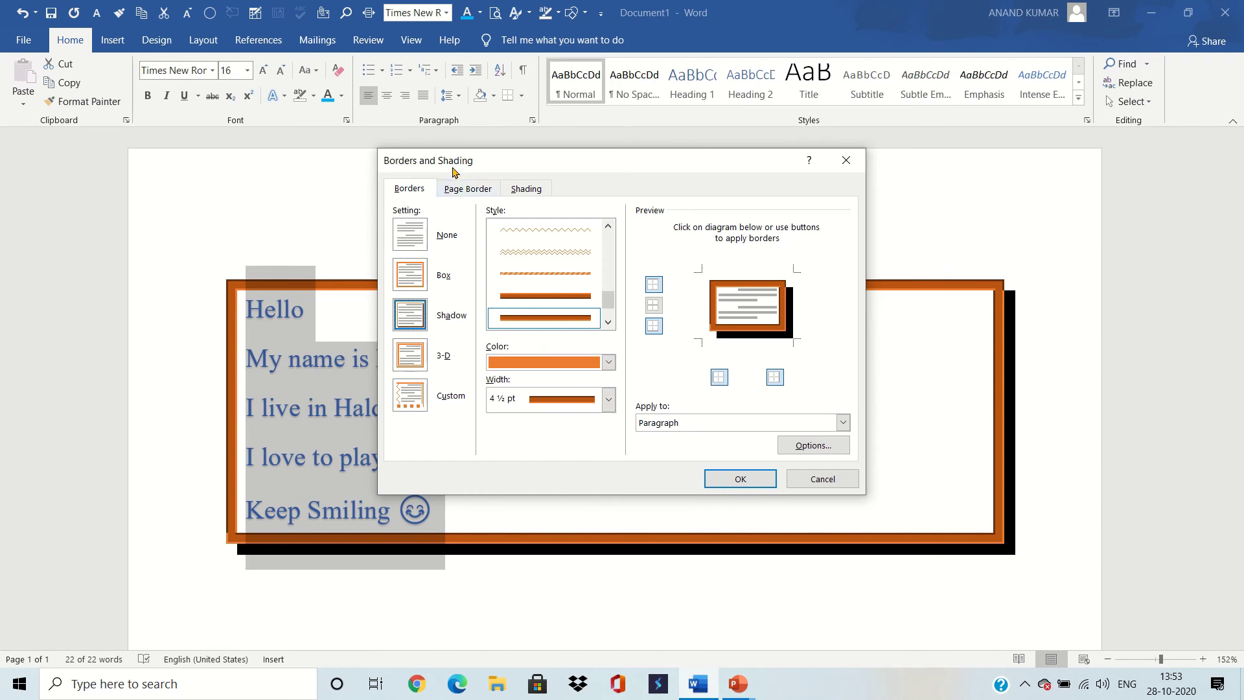
pyautogui.click(462, 188)
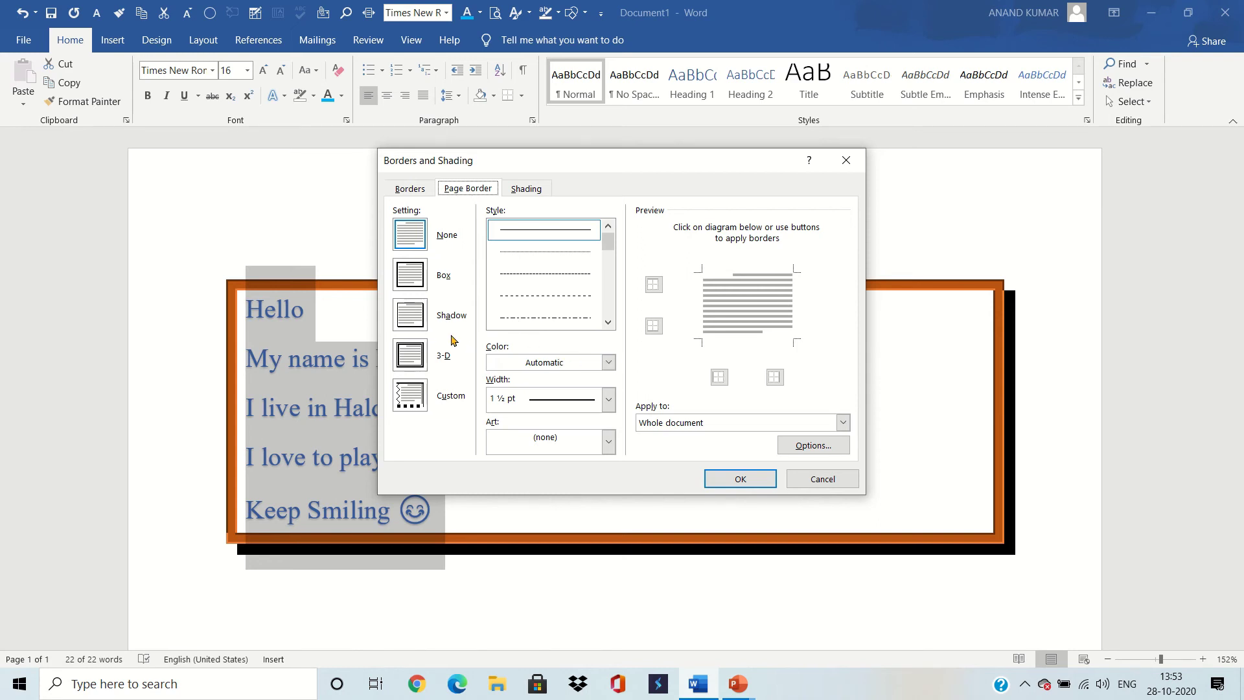
pyautogui.click(424, 348)
pyautogui.click(426, 317)
pyautogui.click(413, 353)
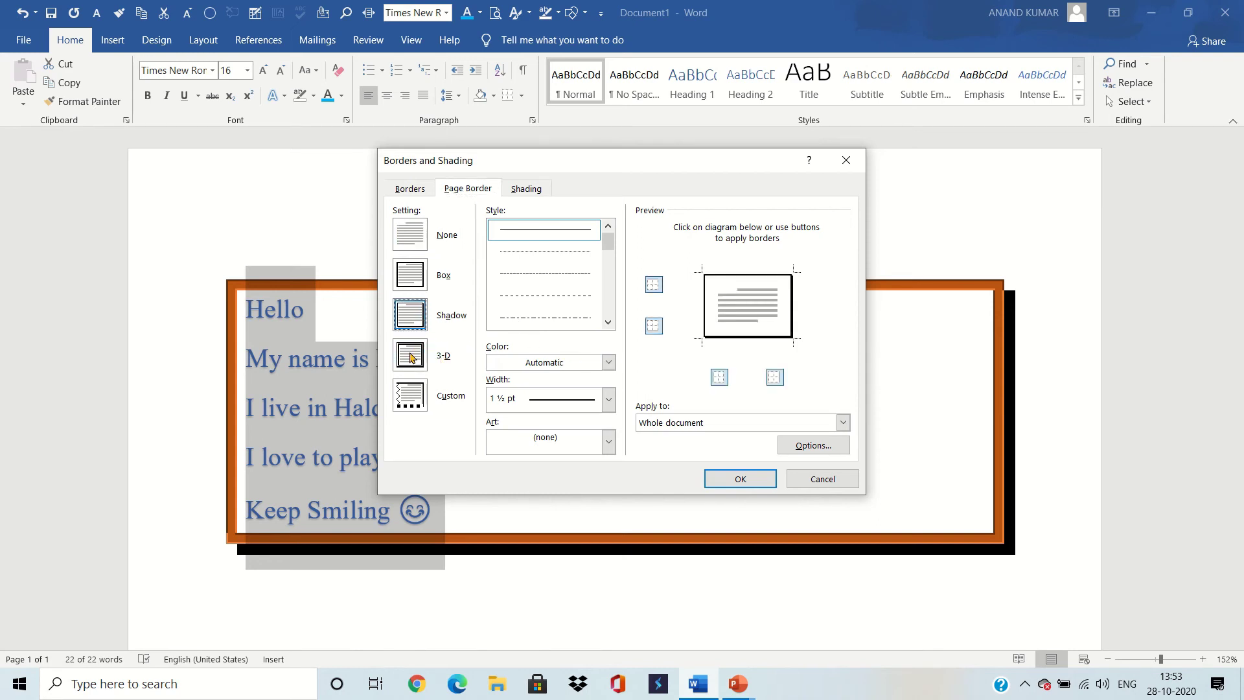
pyautogui.click(410, 316)
pyautogui.click(411, 353)
pyautogui.click(412, 272)
pyautogui.click(411, 353)
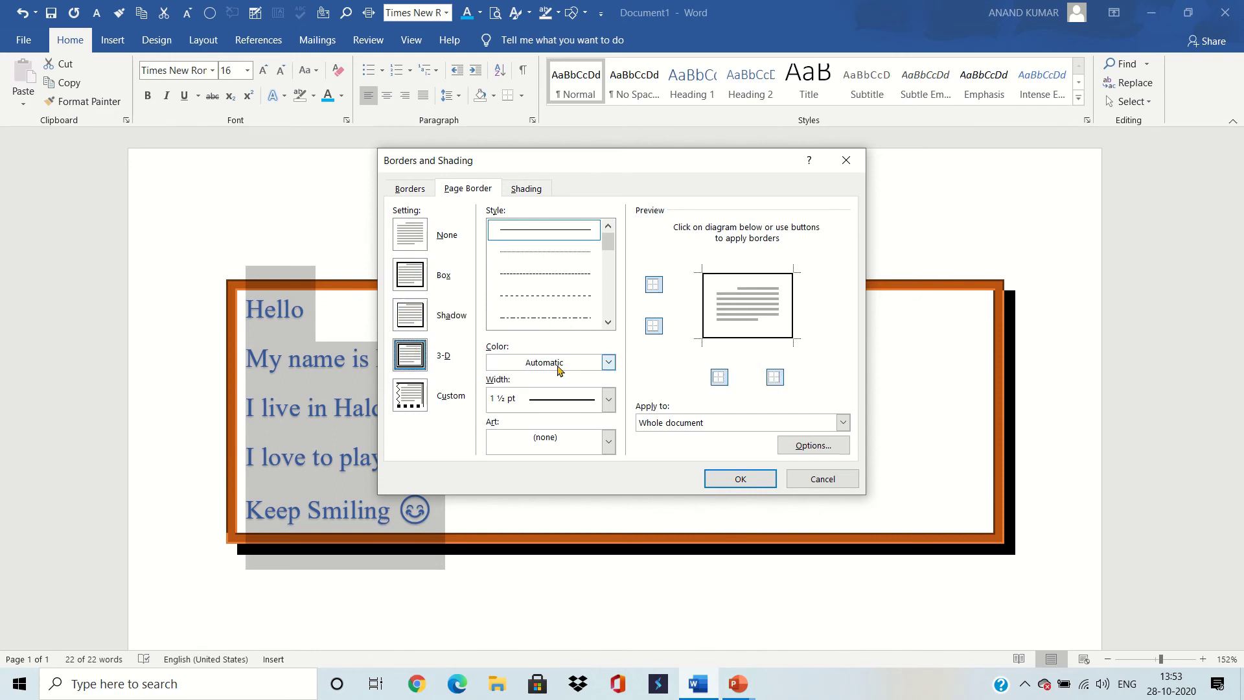
# Set the page border to the slanted-dash line style in theme blue at 3 pt width.
pyautogui.scroll(-4, 609, 246)
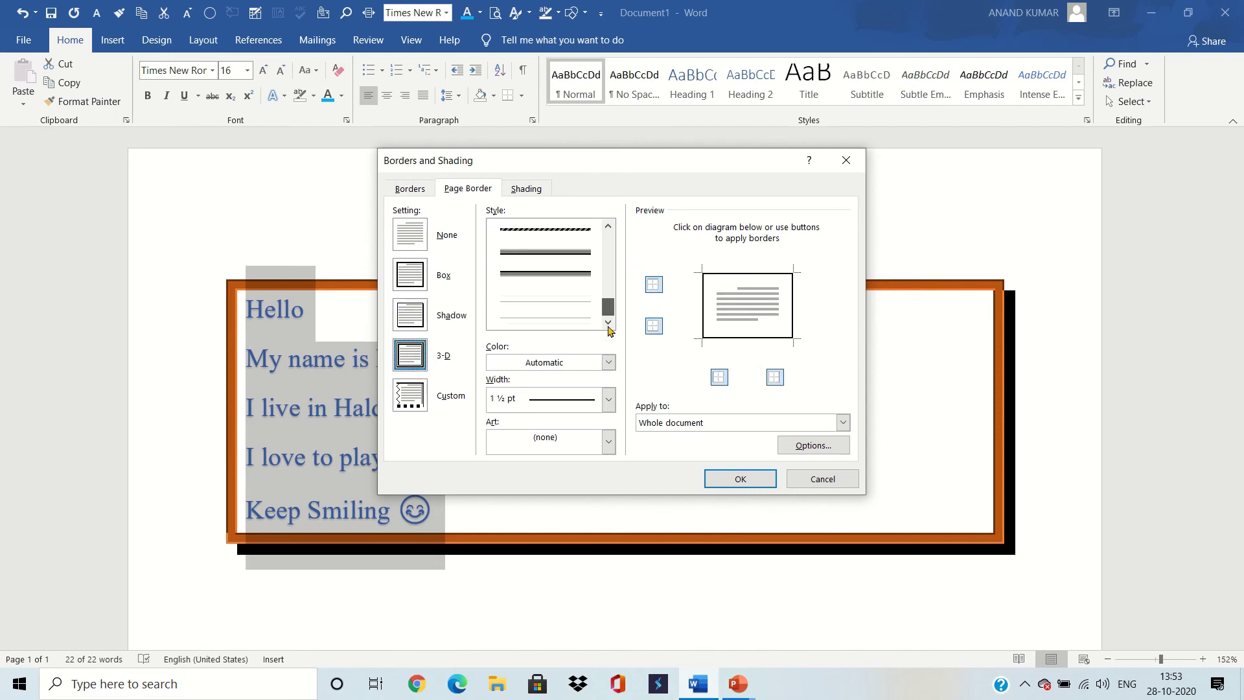
pyautogui.scroll(-3, 609, 292)
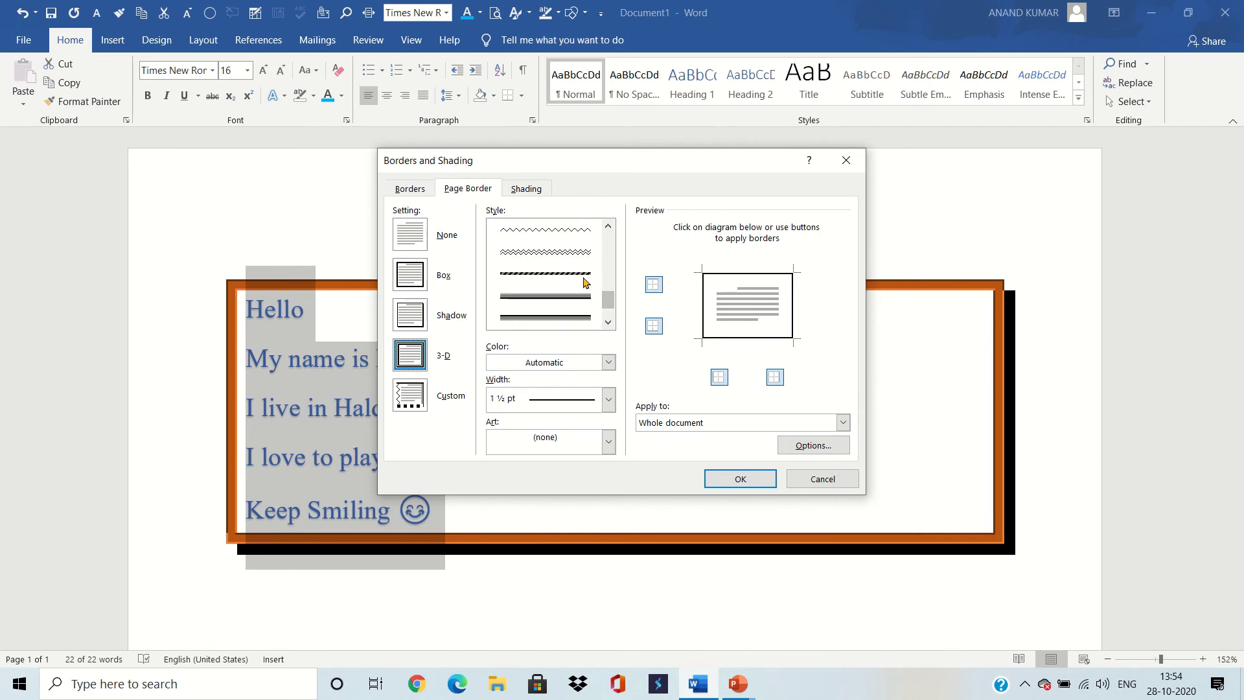
pyautogui.click(596, 319)
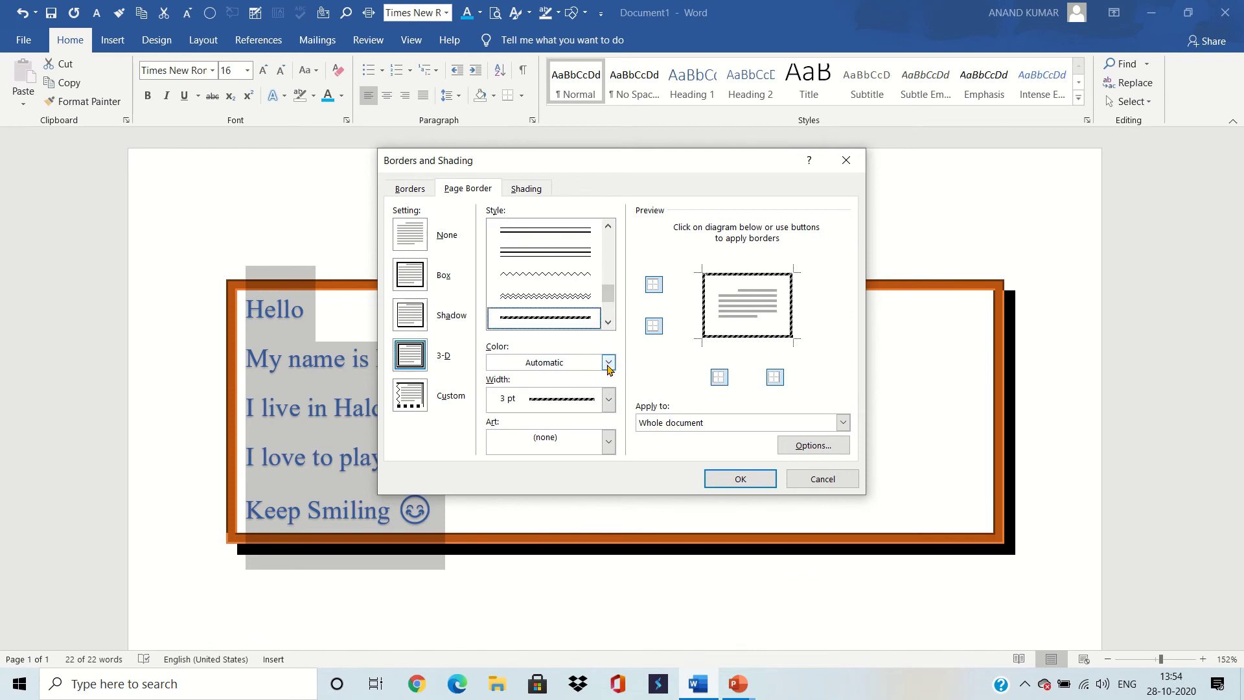
pyautogui.click(609, 362)
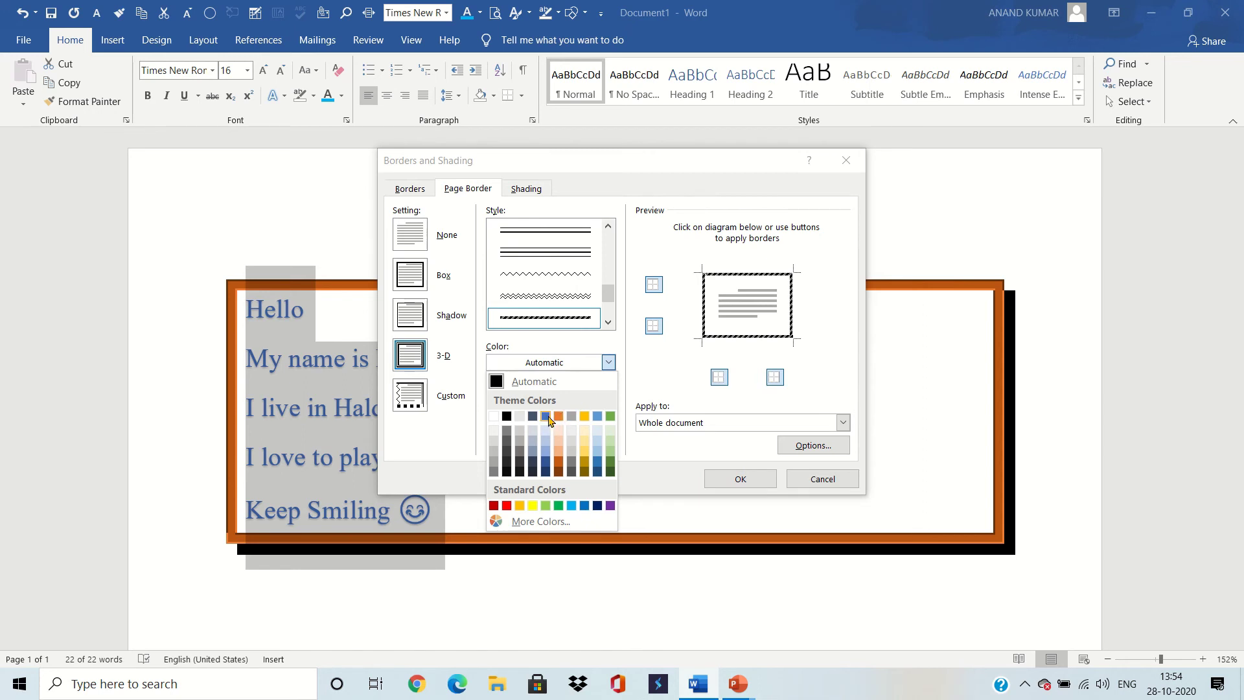
pyautogui.click(547, 415)
pyautogui.click(609, 399)
pyautogui.click(568, 421)
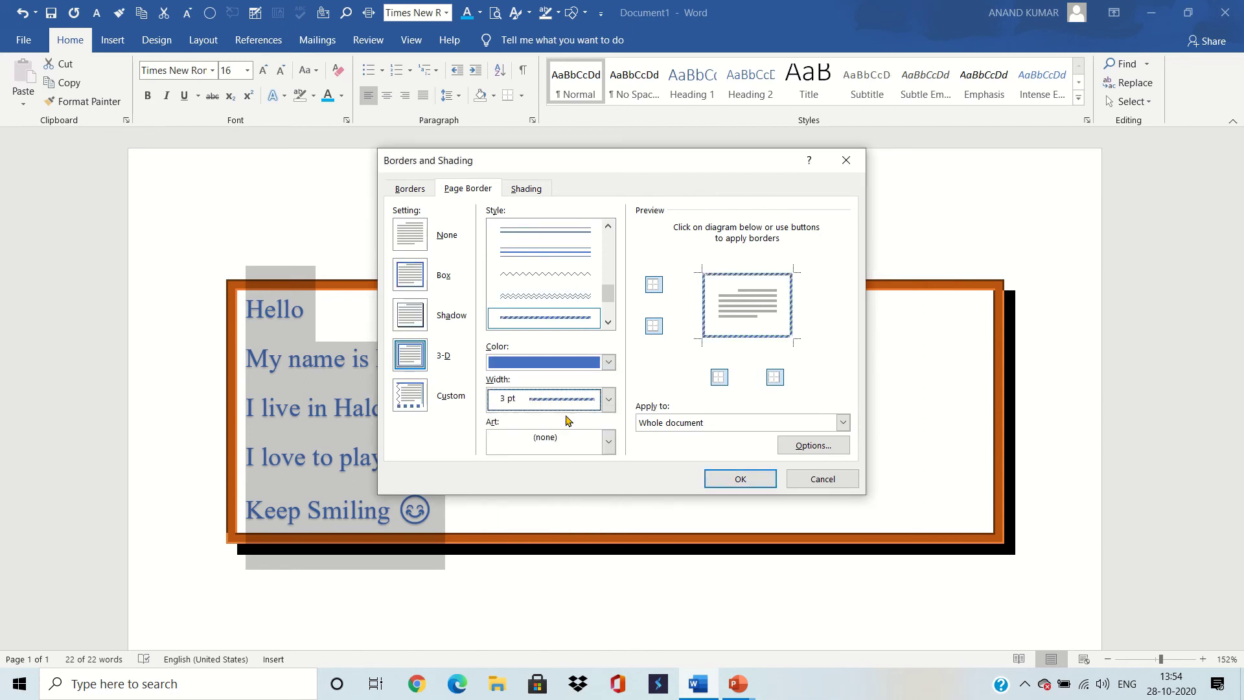
# Choose the small-squares art pattern for the page border, apply it and deselect the text.
pyautogui.click(609, 443)
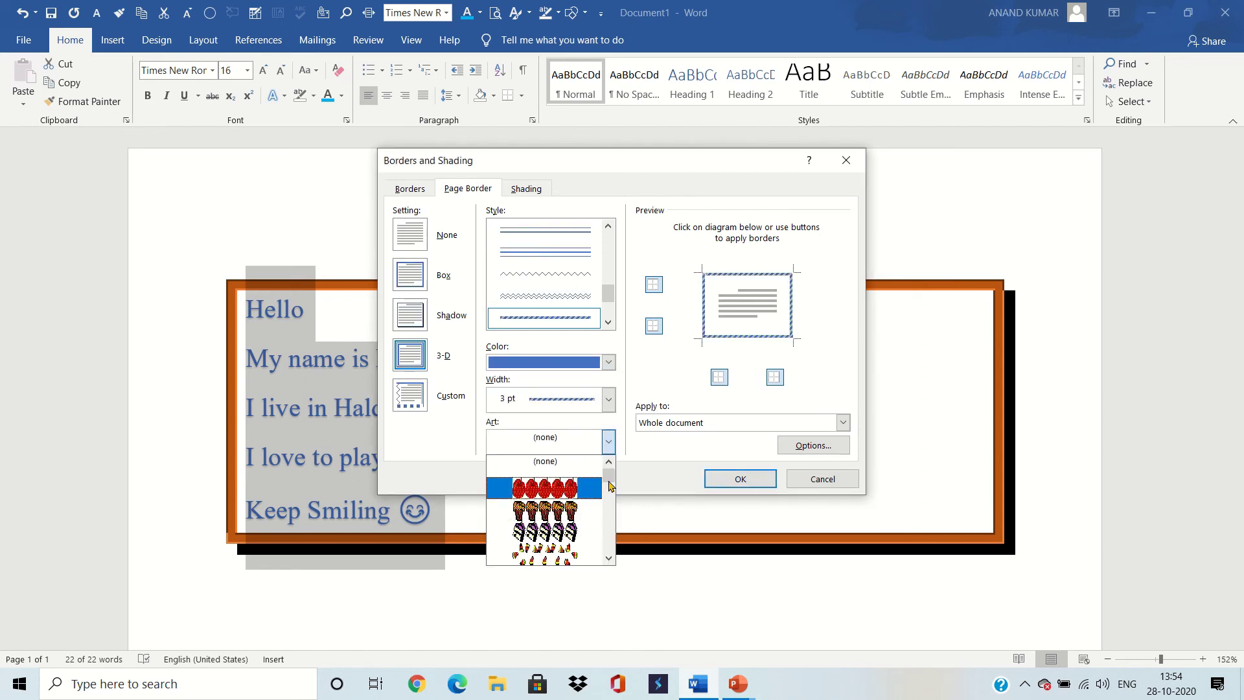
pyautogui.moveTo(611, 483); pyautogui.dragTo(610, 540)
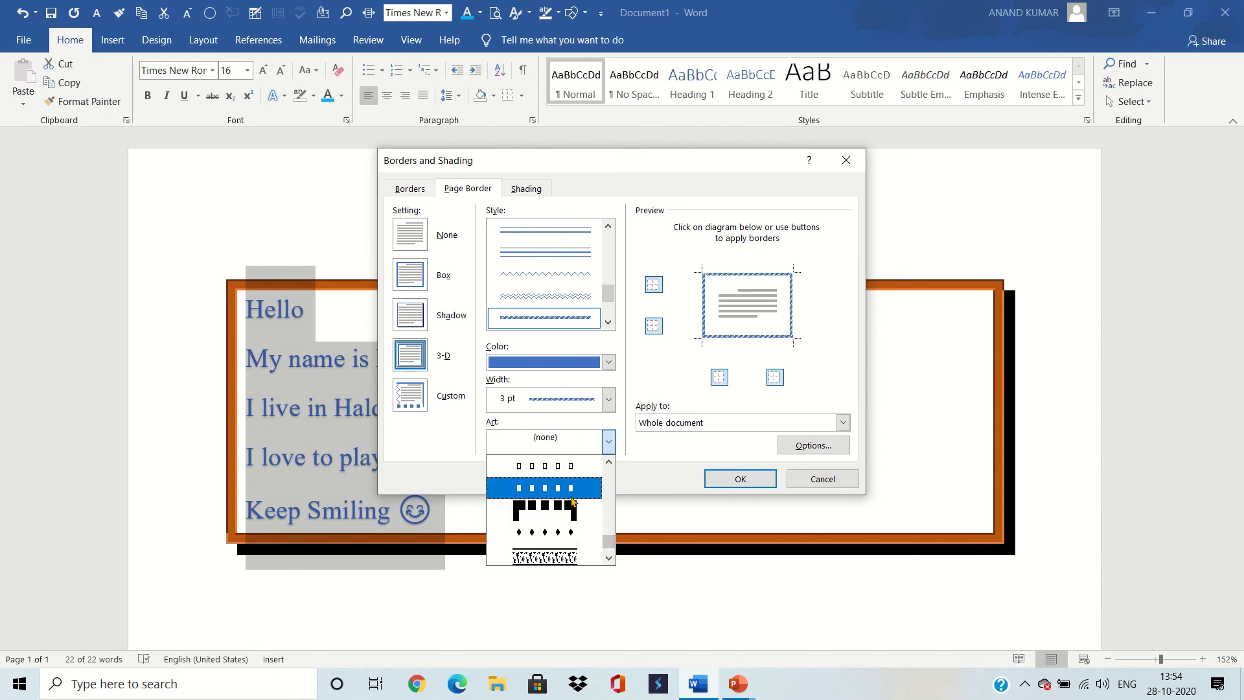
pyautogui.click(544, 488)
pyautogui.click(741, 478)
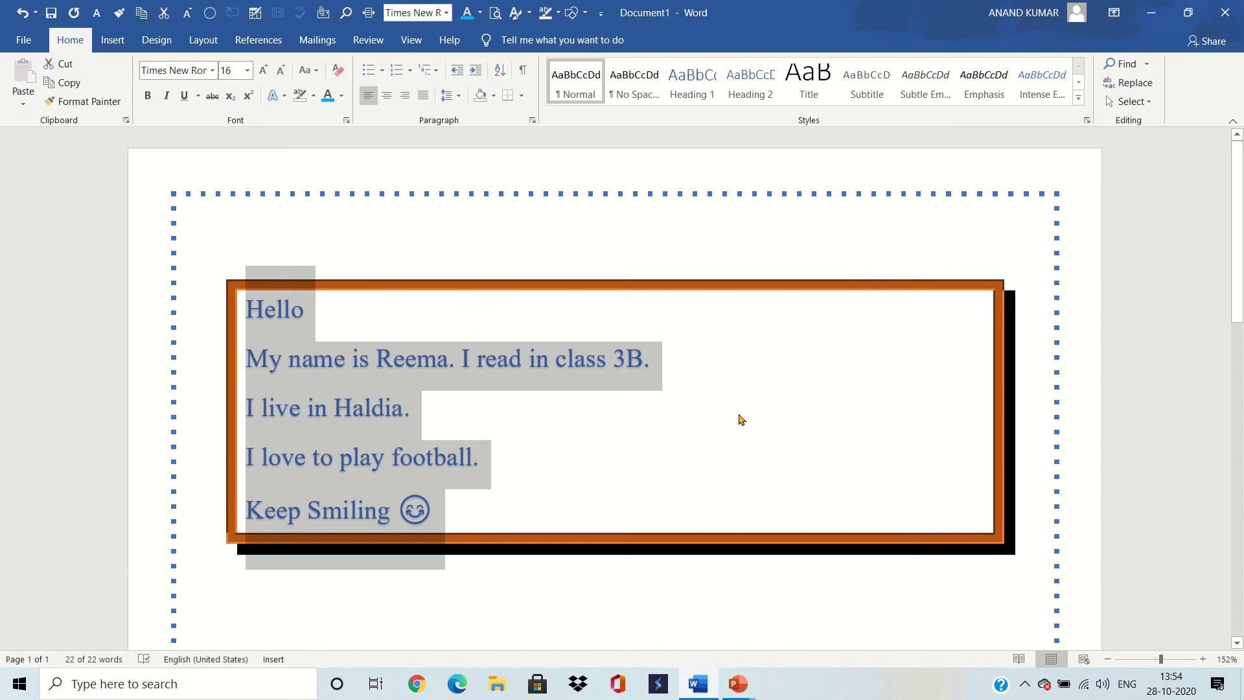
pyautogui.click(700, 235)
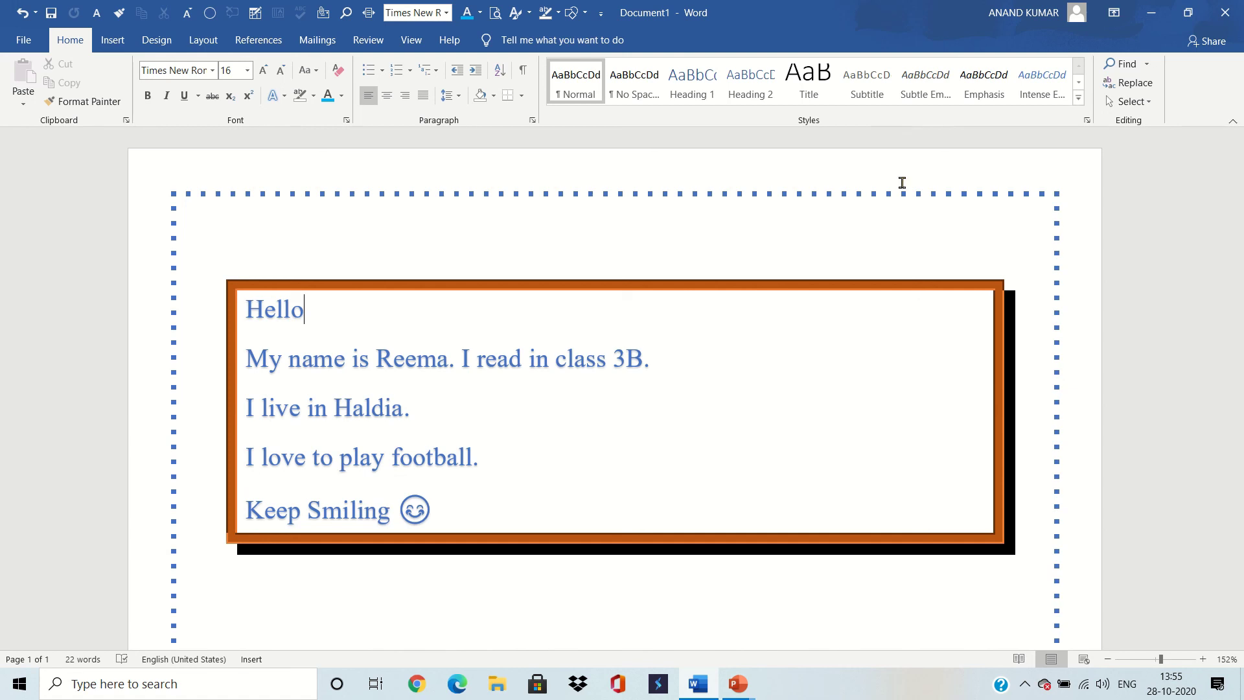
pyautogui.click(517, 30)
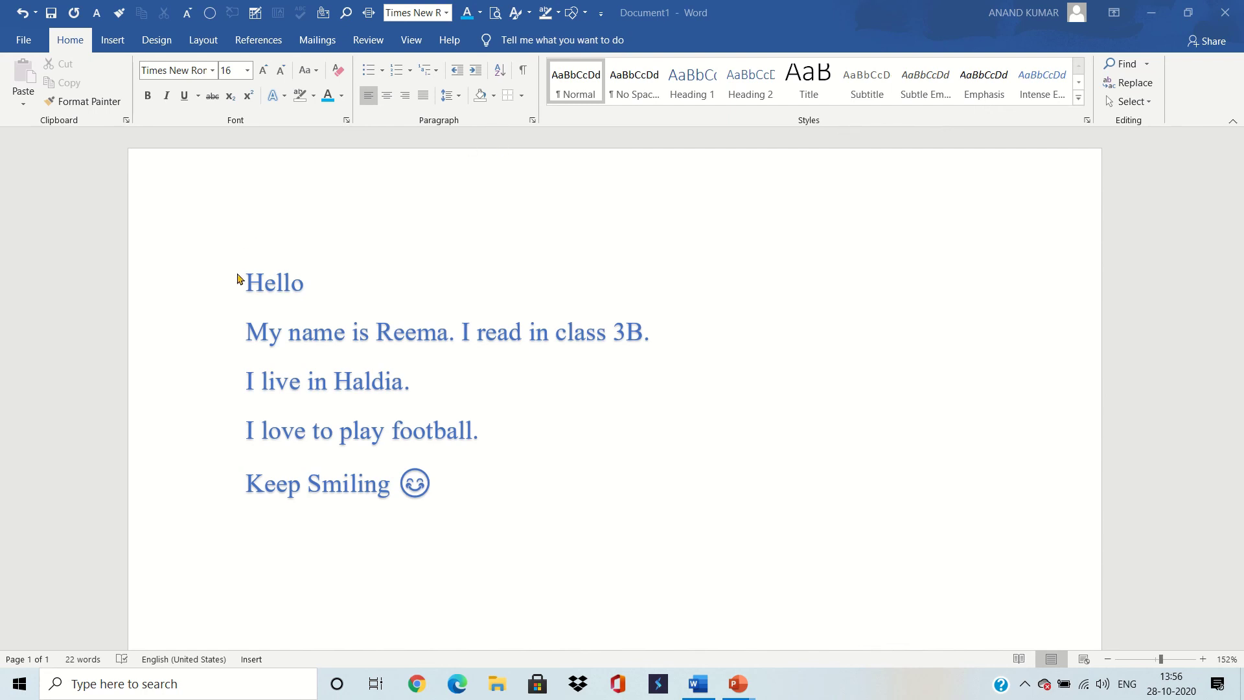
# Select all five lines, bring up the paragraph border settings and choose the Box setting.
pyautogui.moveTo(248, 280); pyautogui.dragTo(480, 523)
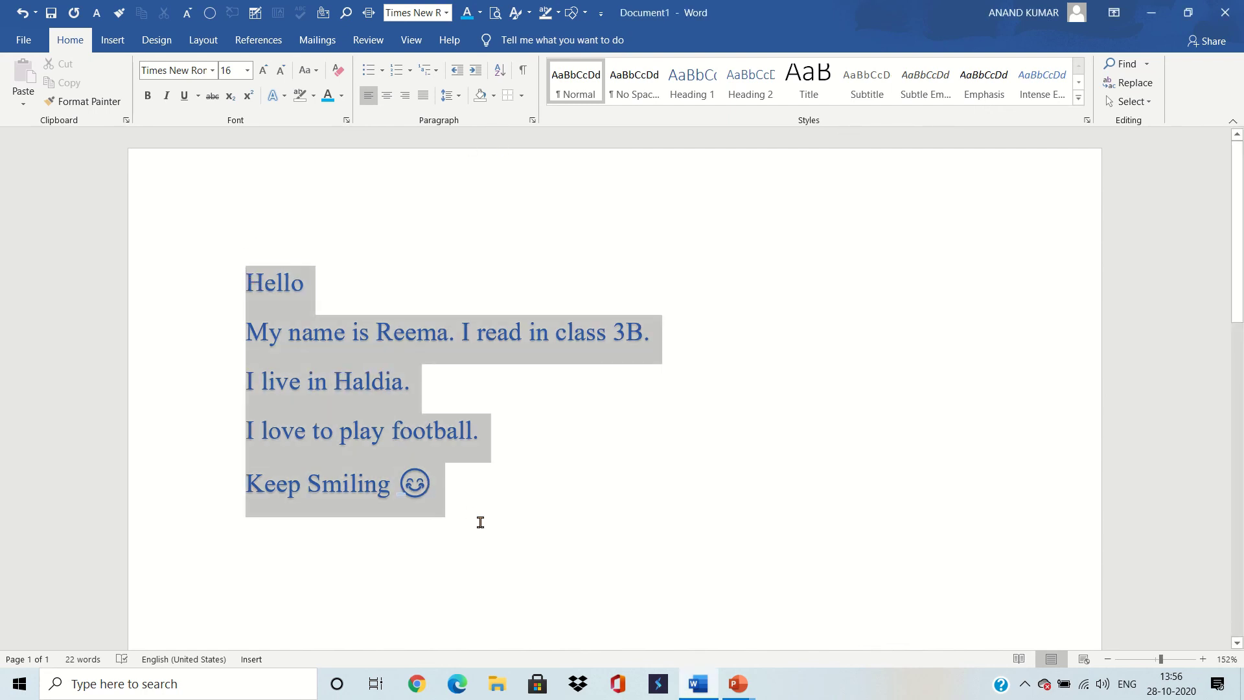
pyautogui.click(522, 98)
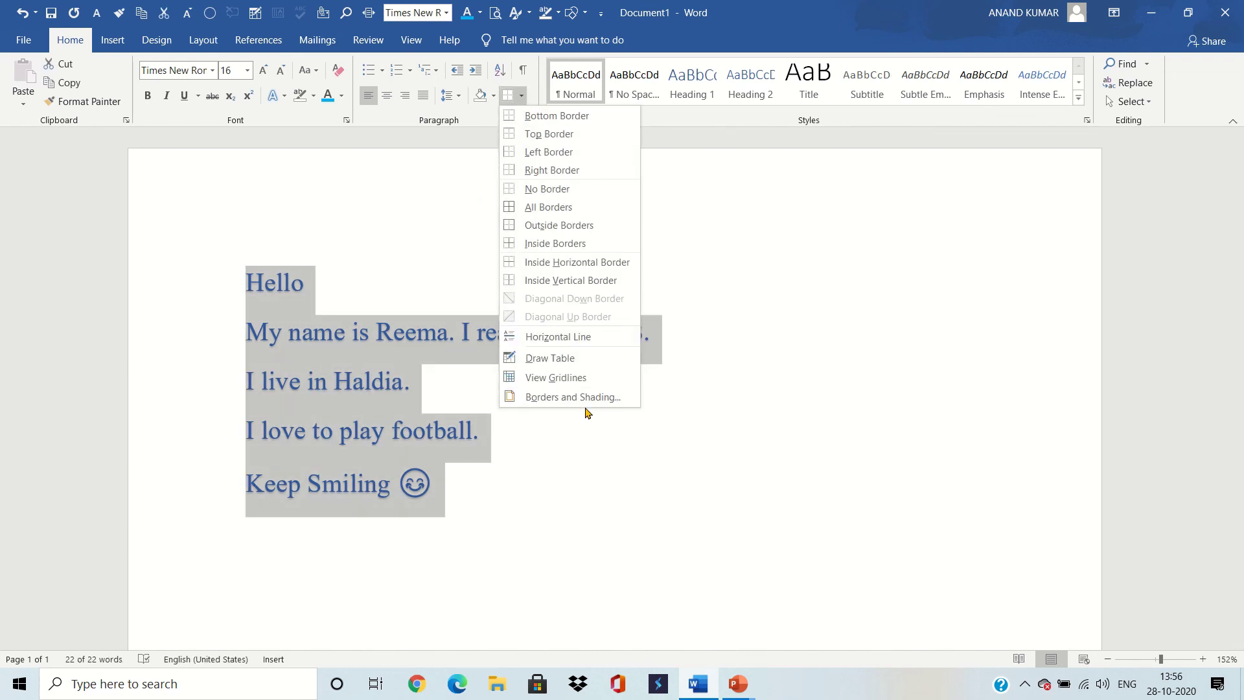
pyautogui.click(597, 389)
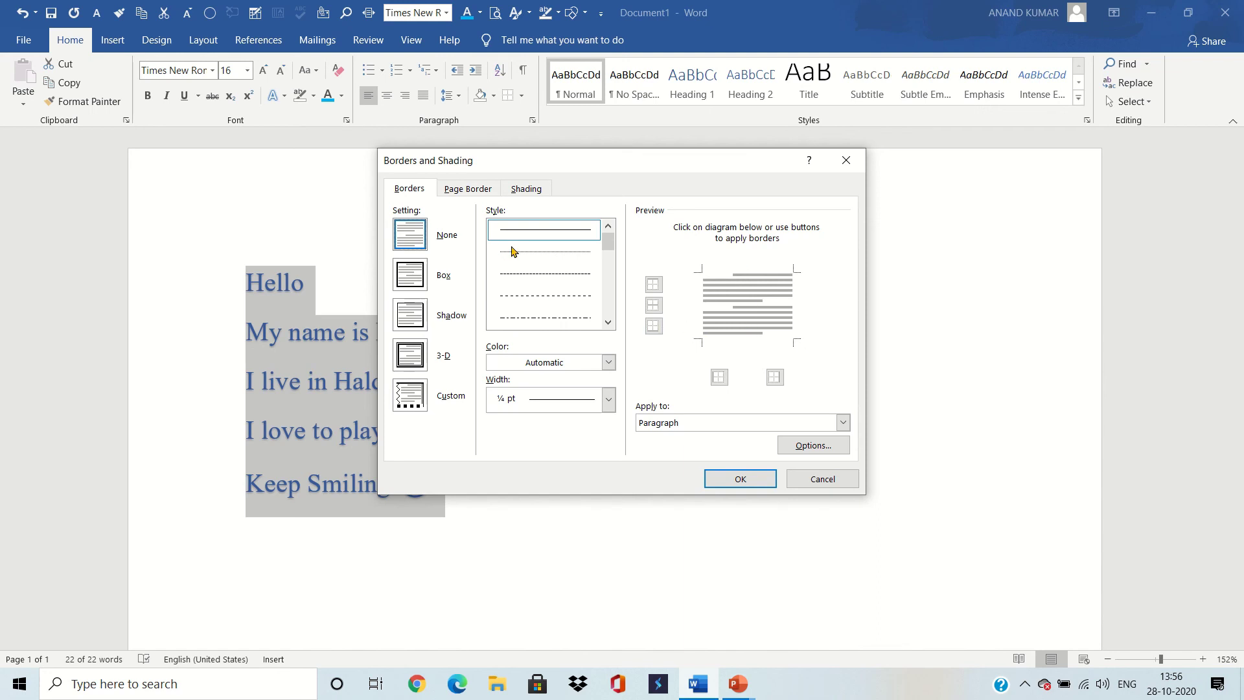
pyautogui.click(411, 272)
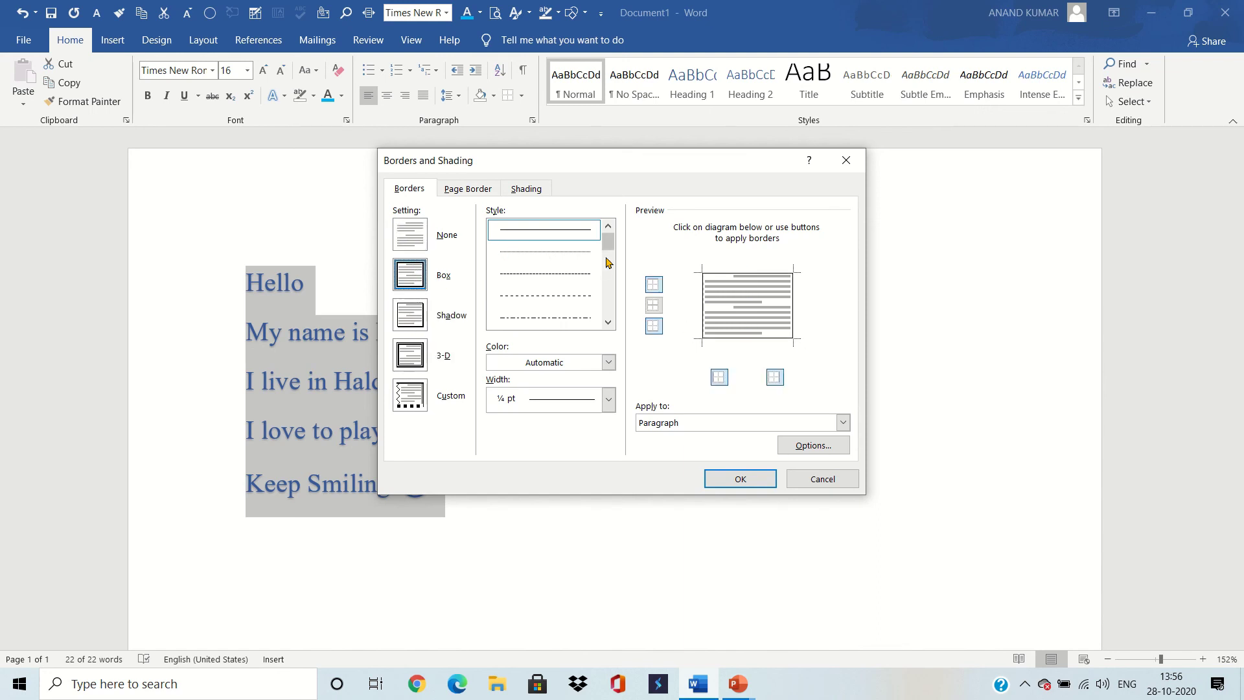
# Set the paragraph border to the double-wavy line style in theme orange.
pyautogui.moveTo(606, 245); pyautogui.dragTo(608, 297)
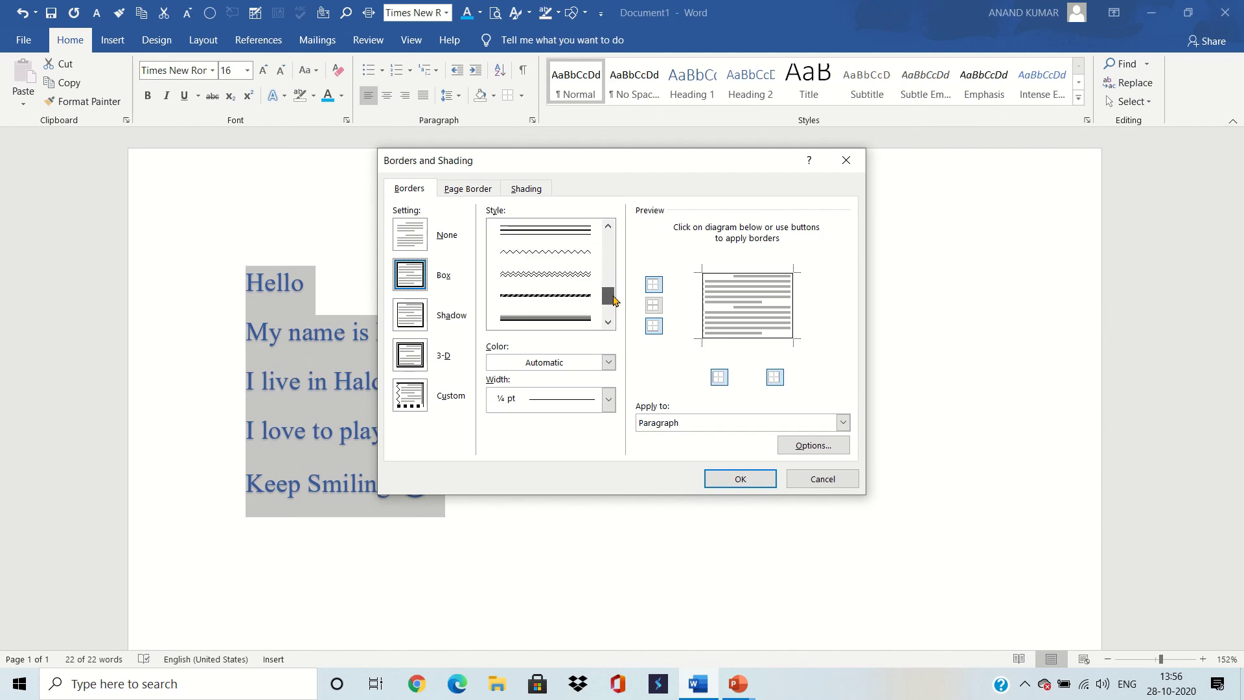
pyautogui.click(562, 274)
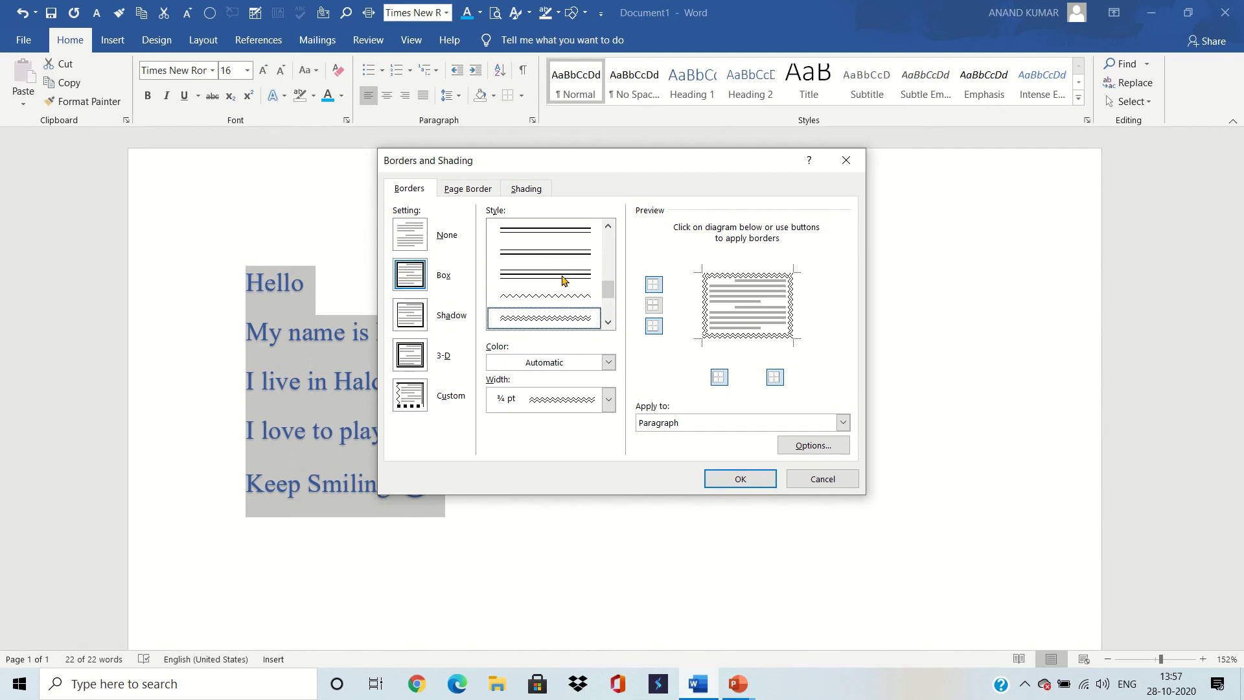
pyautogui.click(609, 362)
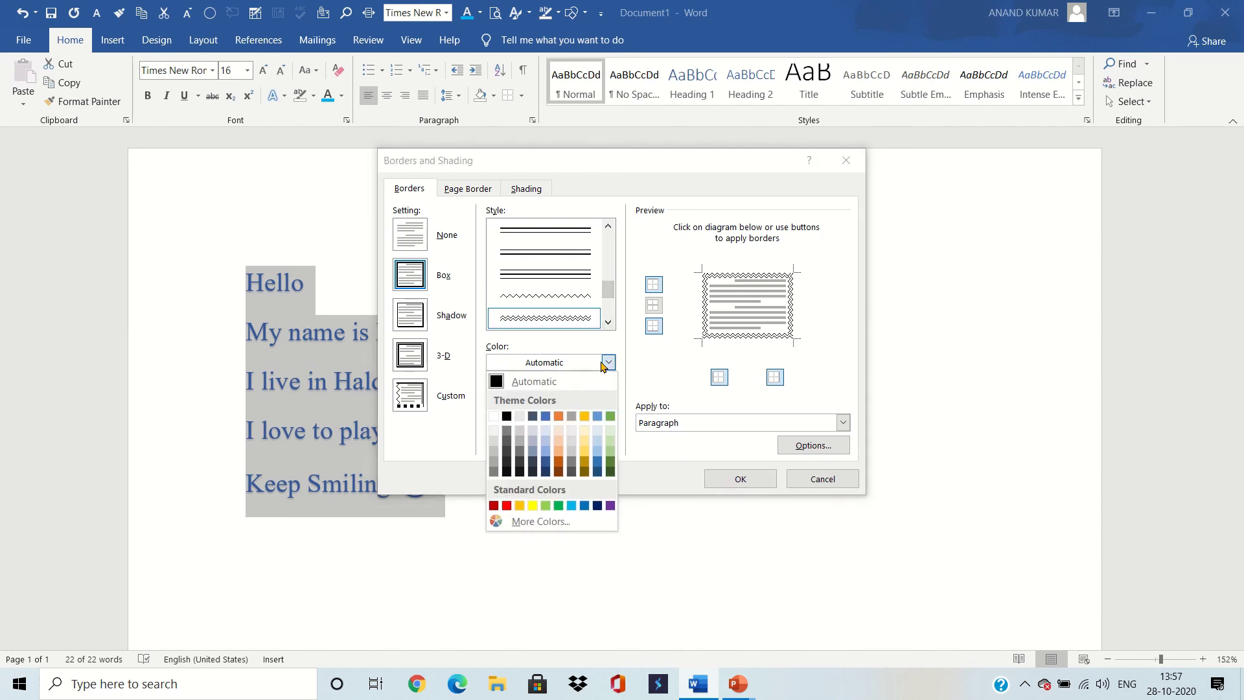
pyautogui.click(560, 420)
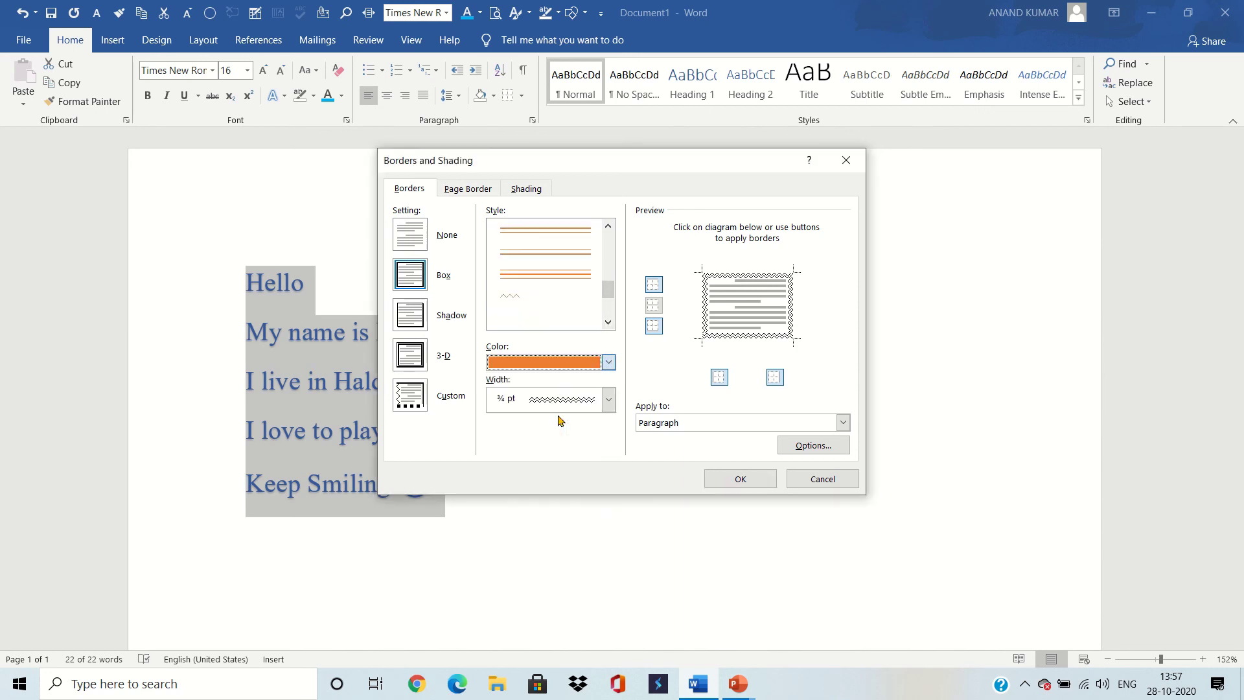
pyautogui.click(609, 399)
pyautogui.click(608, 398)
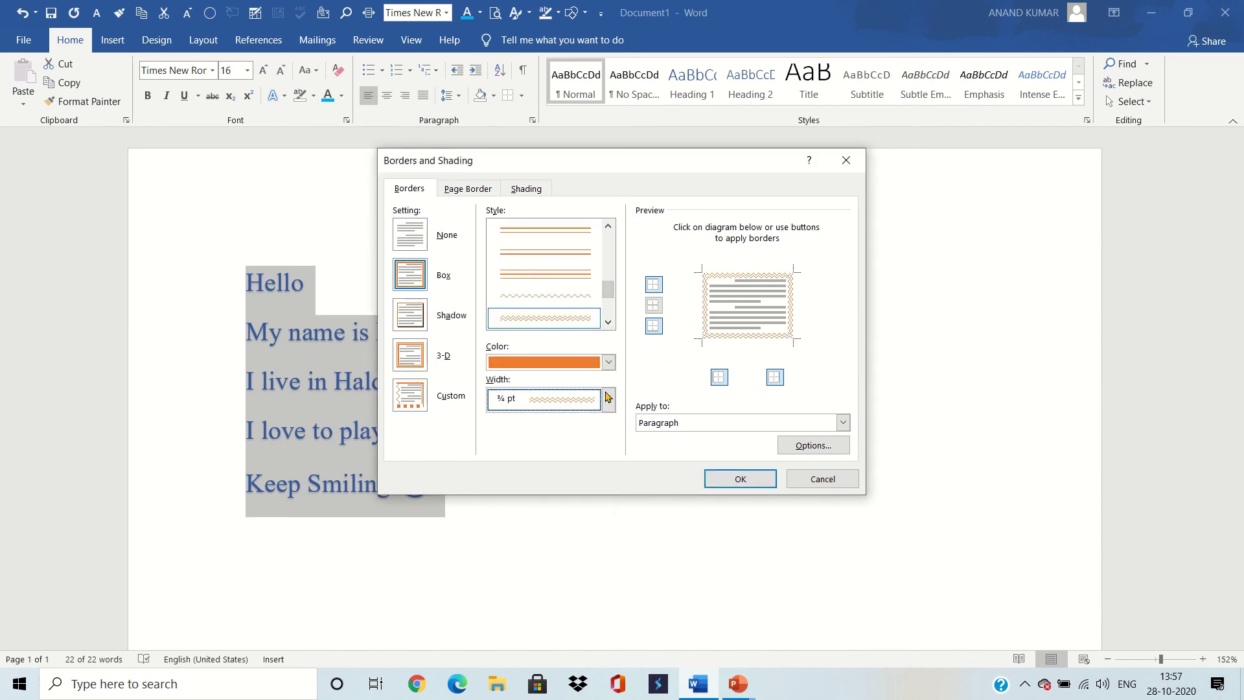
# Change the box border to the second thick bevelled line style after the slanted dash, at 4½ pt width.
pyautogui.moveTo(607, 293); pyautogui.dragTo(616, 315)
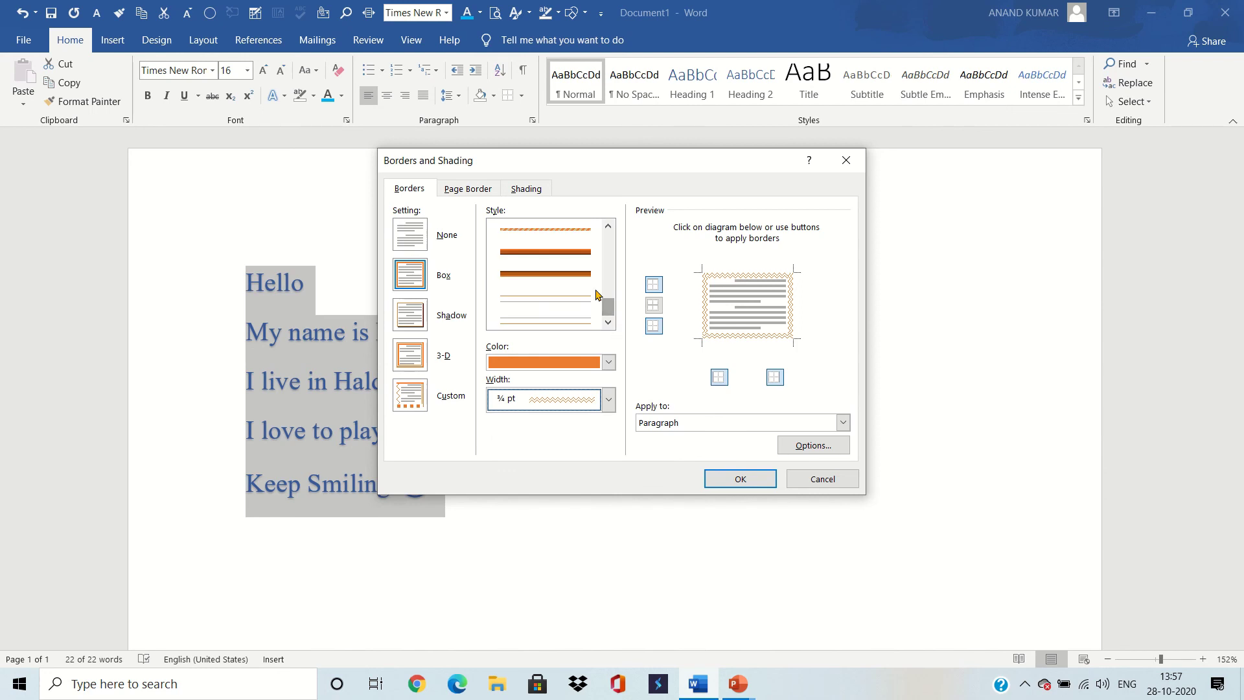
pyautogui.click(583, 273)
pyautogui.click(597, 403)
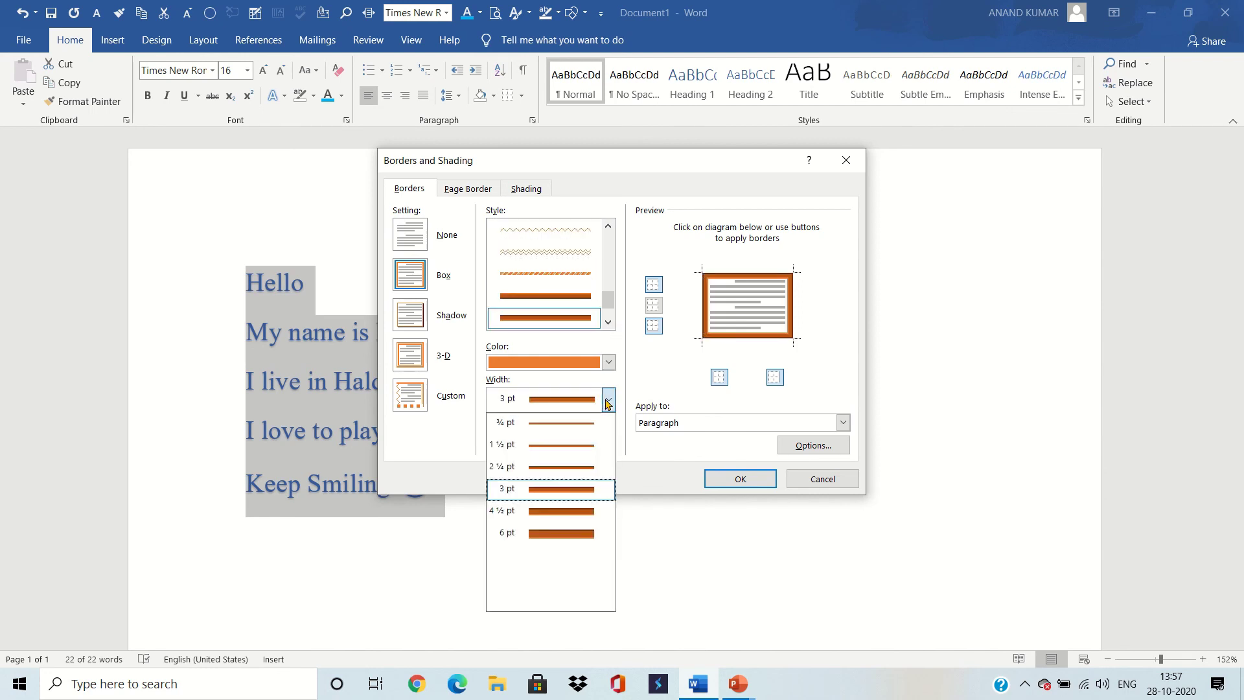
pyautogui.click(574, 510)
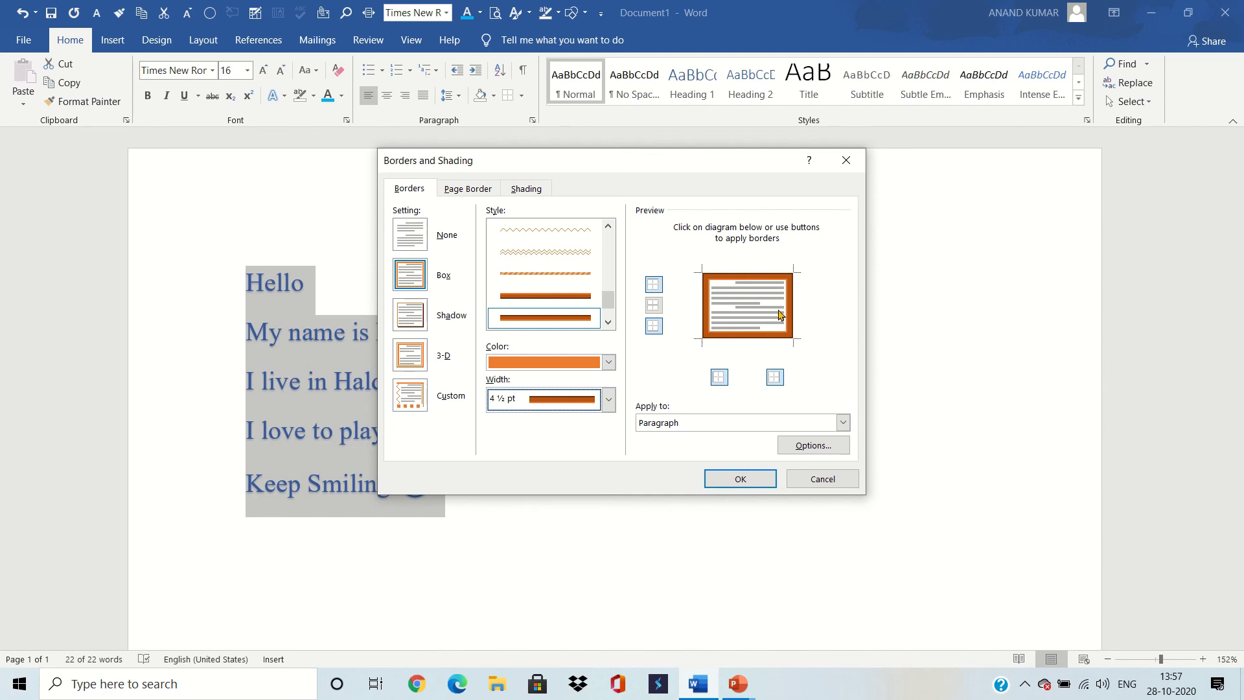
# Choose the Shadow setting and the first thick bevelled line style, directly after the slanted dash, for the paragraph border.
pyautogui.click(427, 312)
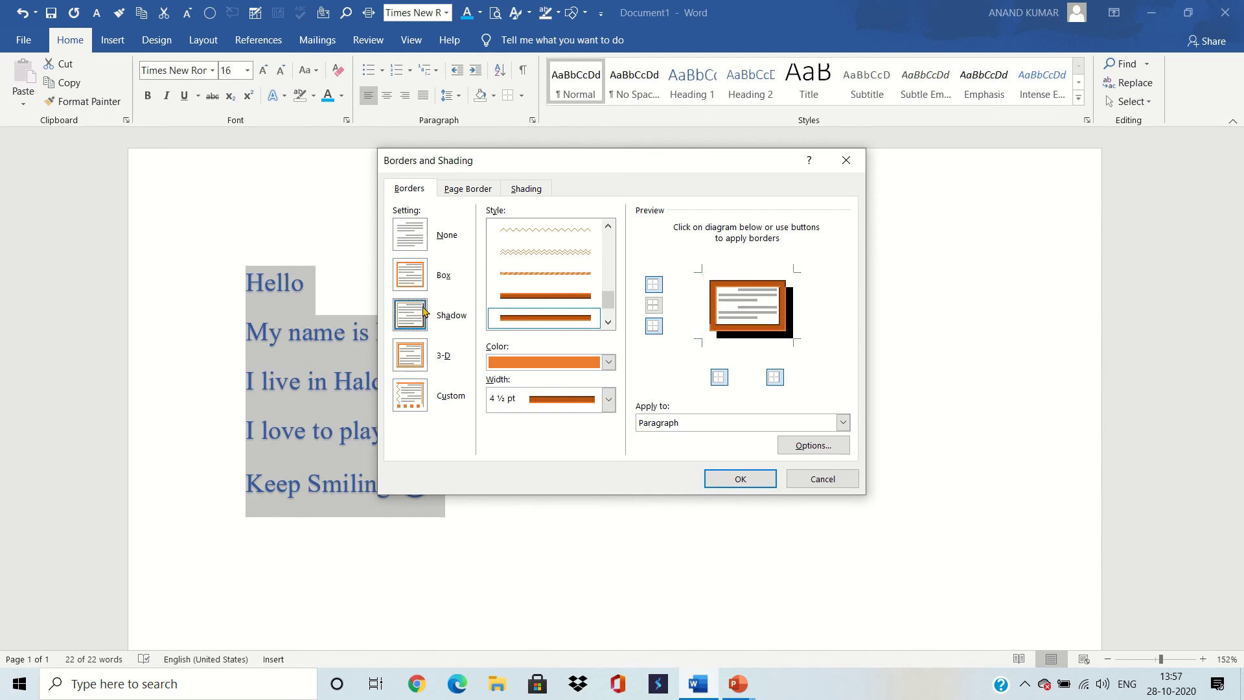
pyautogui.scroll(-2, 607, 303)
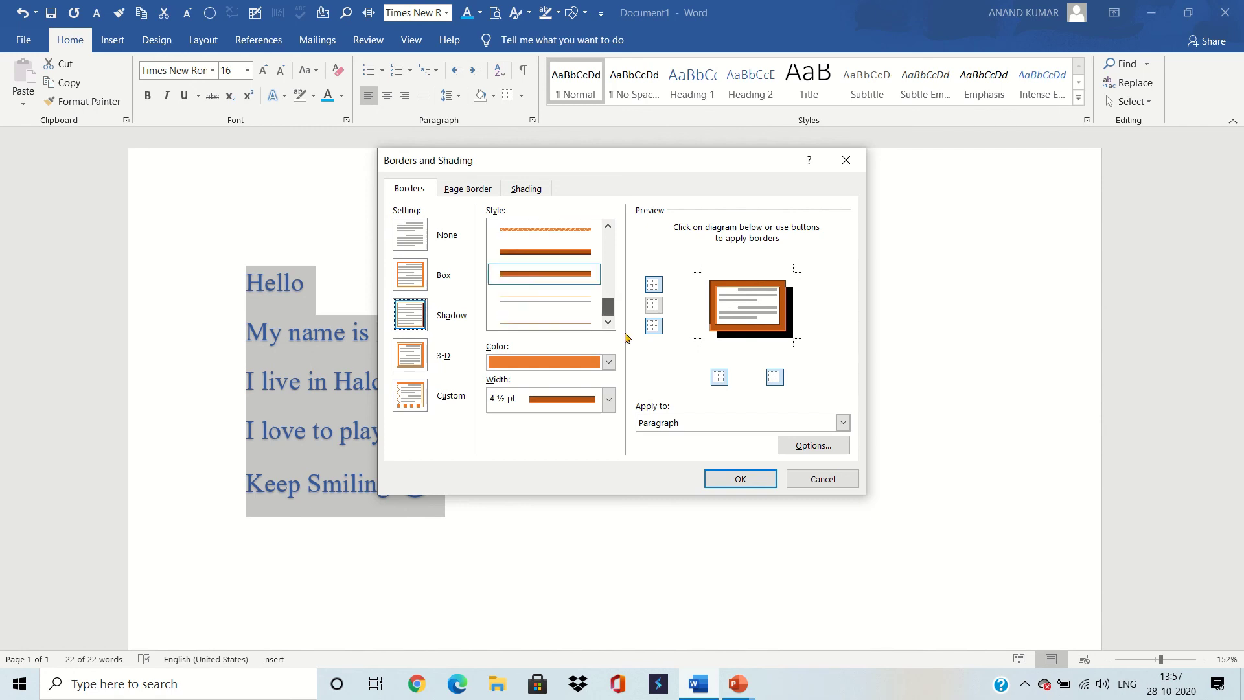
pyautogui.scroll(3, 579, 289)
pyautogui.click(545, 317)
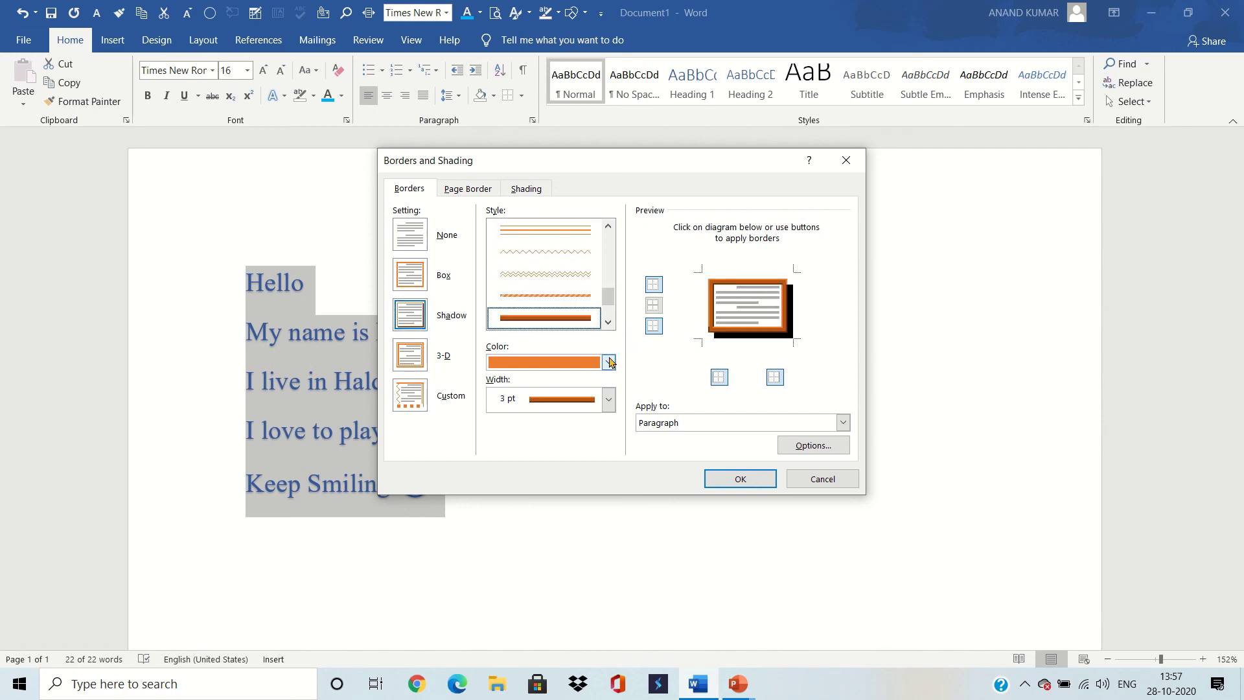
# Set the shadow border's width to 6 pt, apply it to the five lines and deselect the text.
pyautogui.click(608, 400)
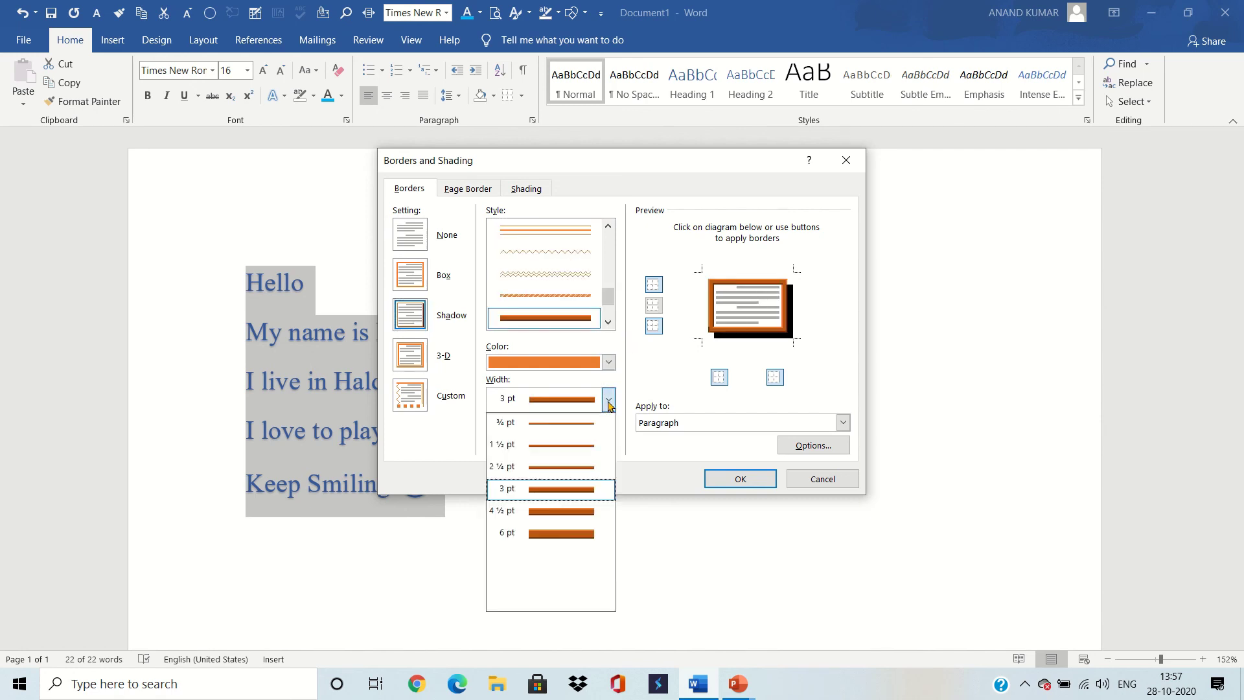
pyautogui.click(577, 538)
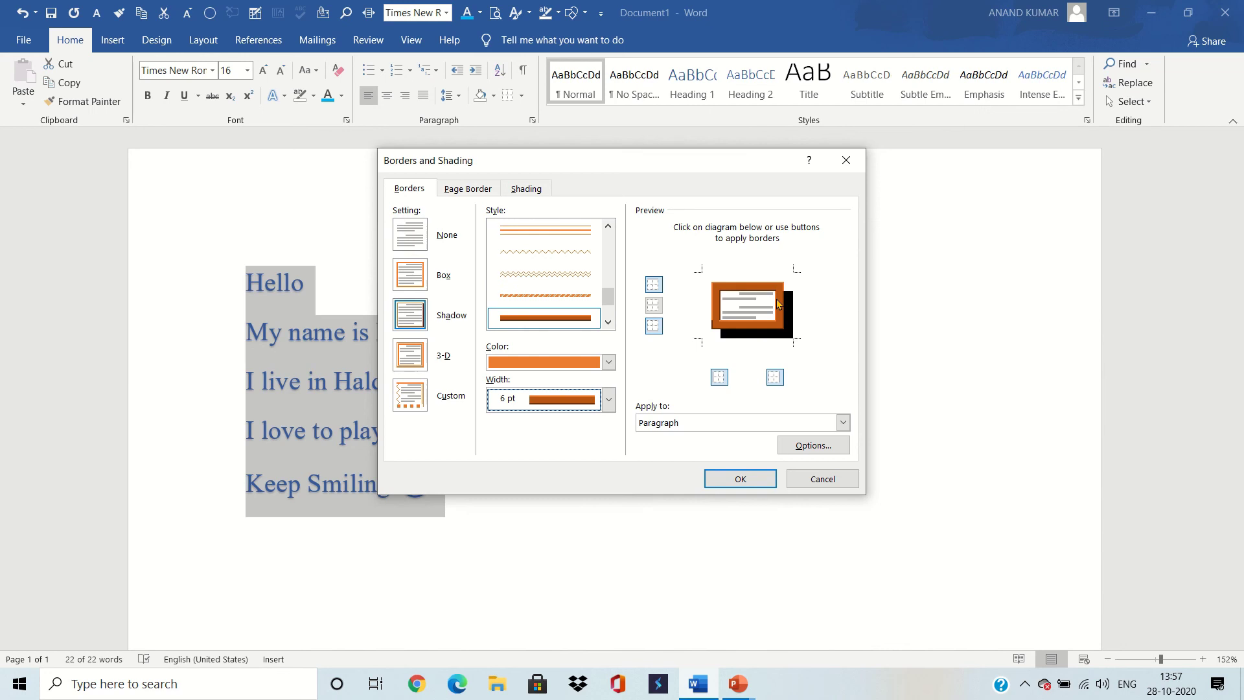
pyautogui.click(762, 484)
pyautogui.click(770, 536)
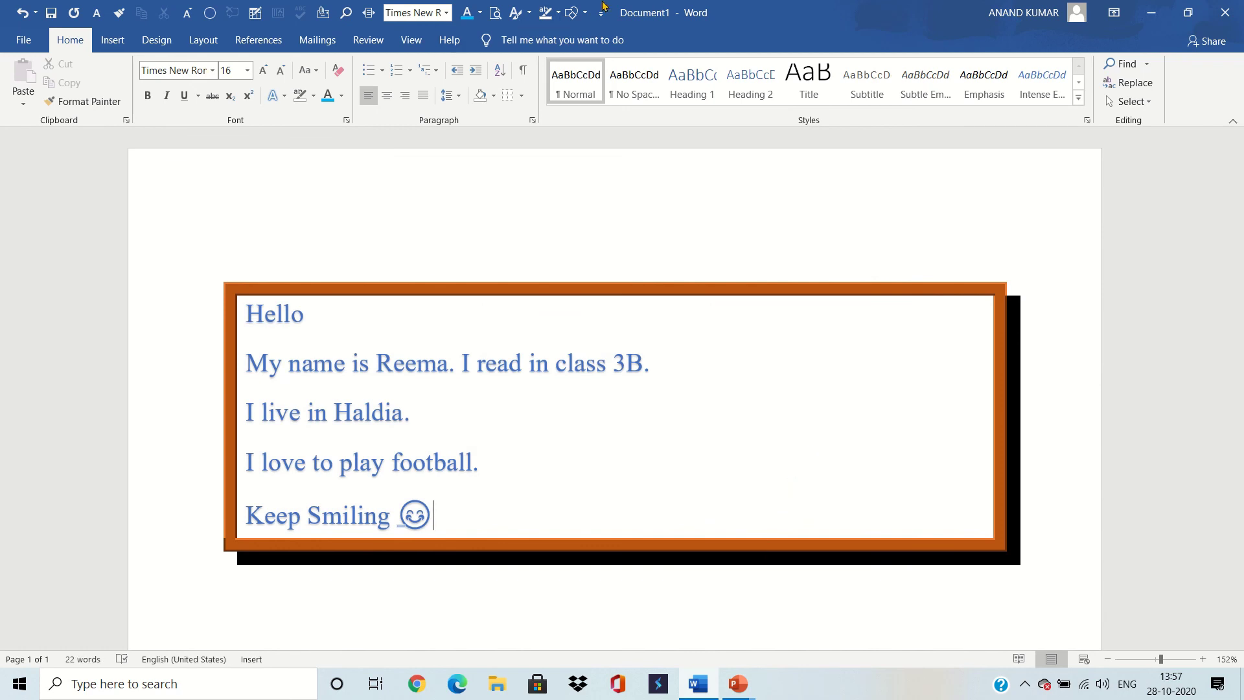
pyautogui.moveTo(544, 13)
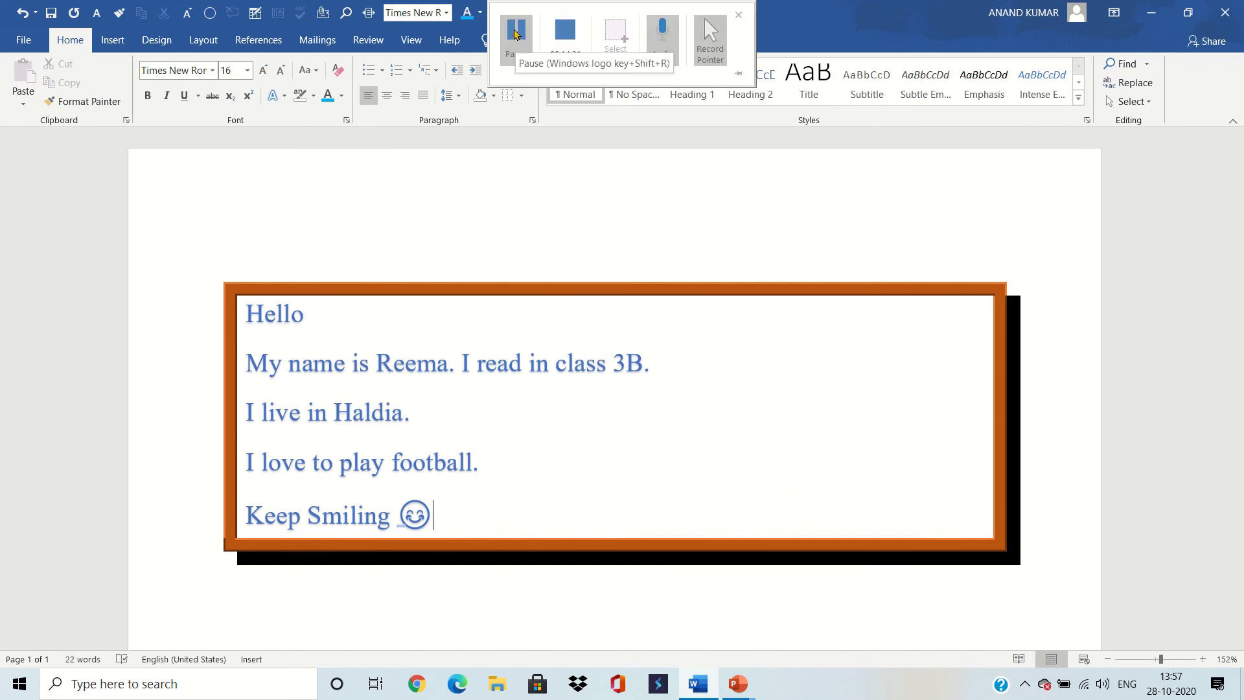